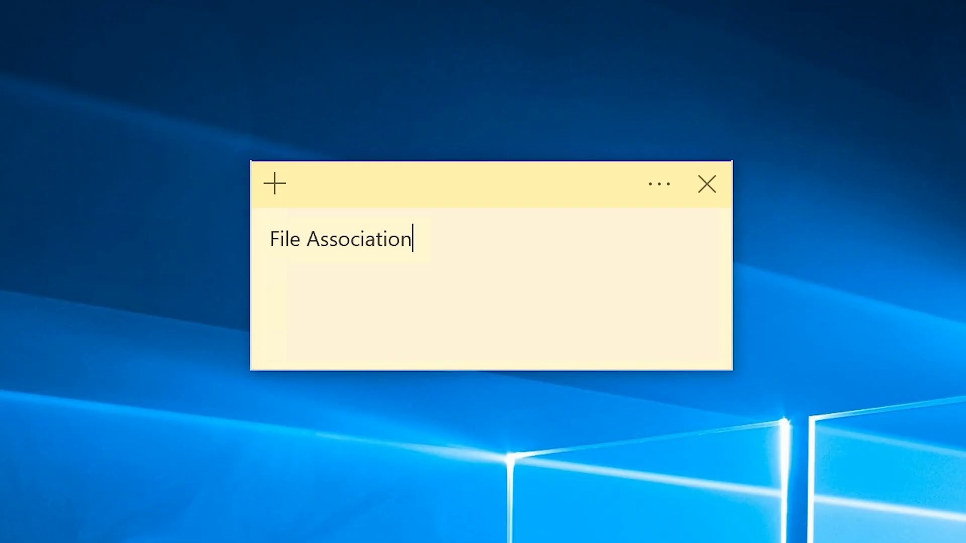
Clear the note's text selection, move video background.mp4 lower, and play it once
{"action": "key", "text": "shift+Left"}
{"action": "key", "text": "shift+Left"}
{"action": "key", "text": "shift+Left"}
{"action": "key", "text": "shift+Left"}
{"action": "key", "text": "shift+Left"}
{"action": "key", "text": "shift+Left"}
{"action": "key", "text": "shift+Left"}
{"action": "key", "text": "shift+Left"}
{"action": "key", "text": "shift+Left"}
{"action": "key", "text": "shift+Left"}
{"action": "key", "text": "shift+Left"}
{"action": "key", "text": "shift+Left"}
{"action": "key", "text": "shift+Left"}
{"action": "key", "text": "shift+Left"}
{"action": "key", "text": "shift+Left"}
{"action": "key", "text": "shift+Left"}
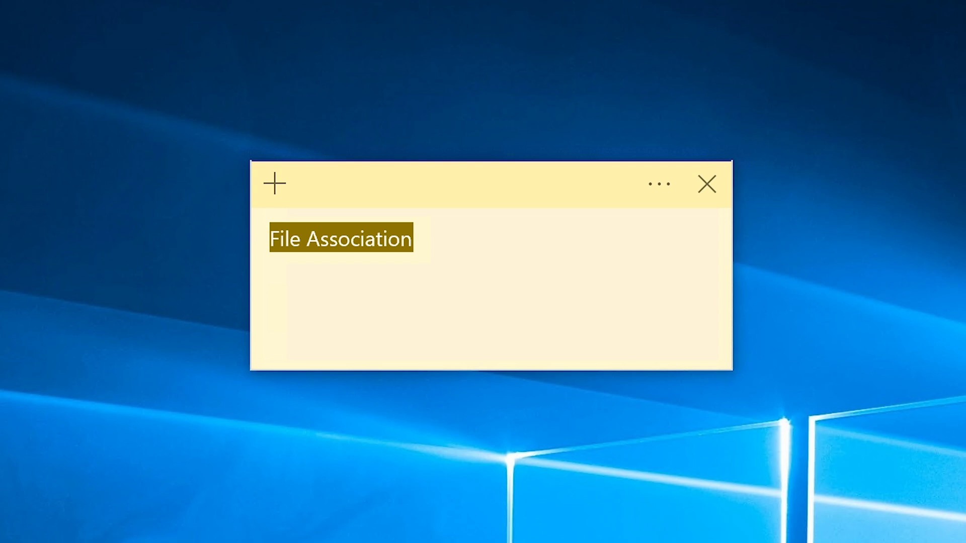
{"action": "left_click", "coordinate": [401, 238]}
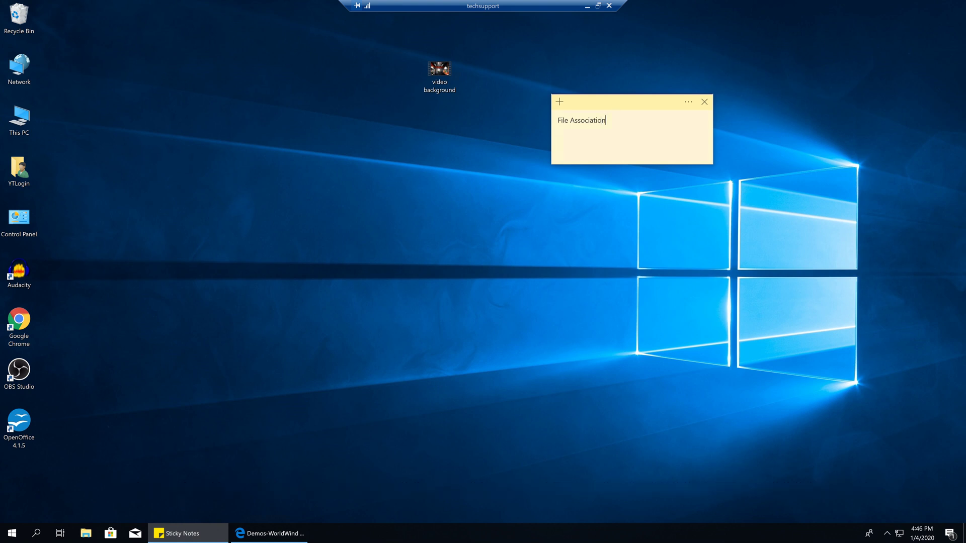
{"action": "left_click_drag", "start_coordinate": [441, 93], "coordinate": [440, 216]}
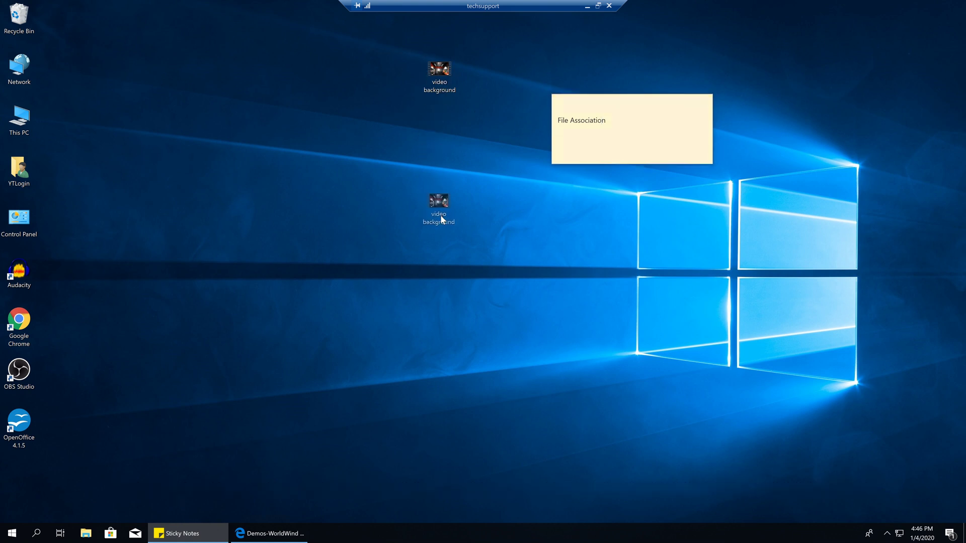
{"action": "double_click", "coordinate": [440, 216]}
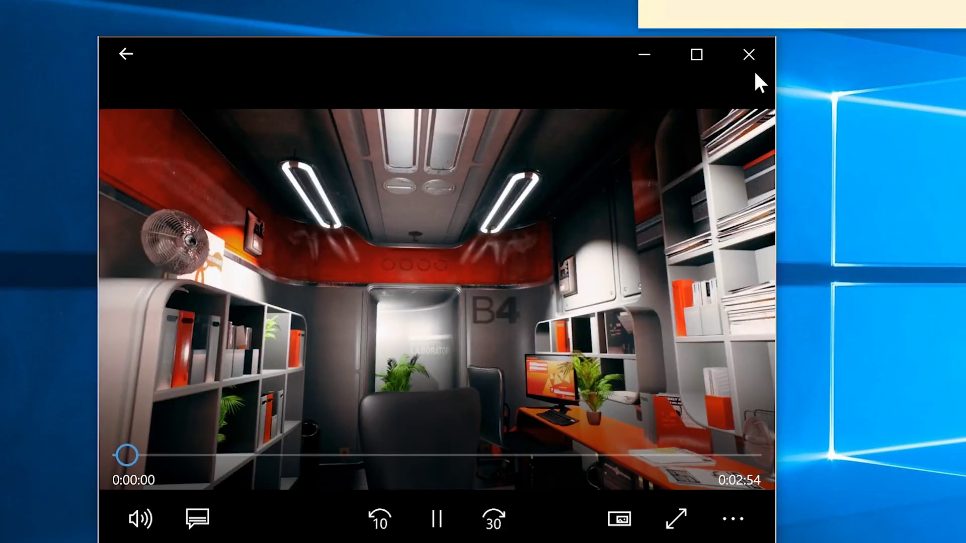
{"action": "left_click", "coordinate": [757, 56]}
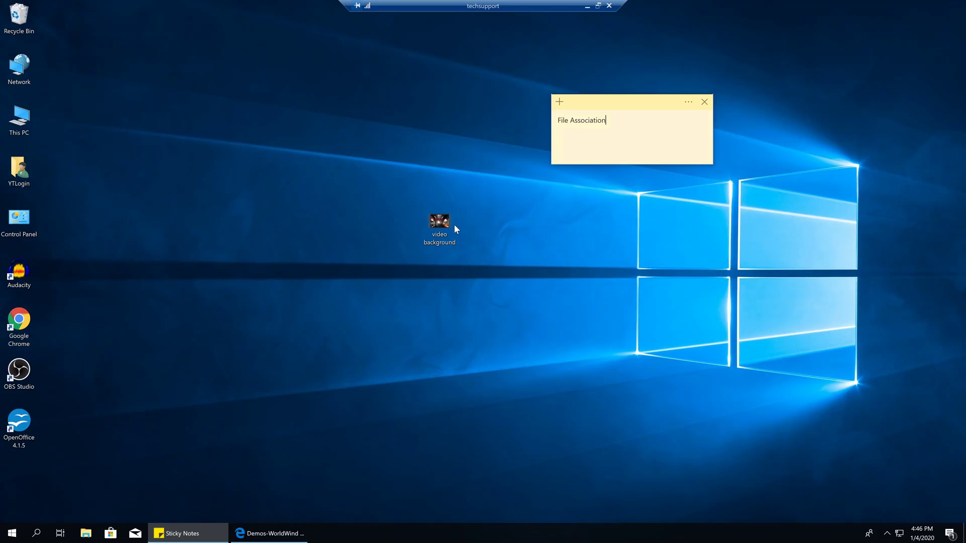
Open video background.mp4's Properties and ask to change the app for .mp4 files
{"action": "right_click", "coordinate": [442, 229]}
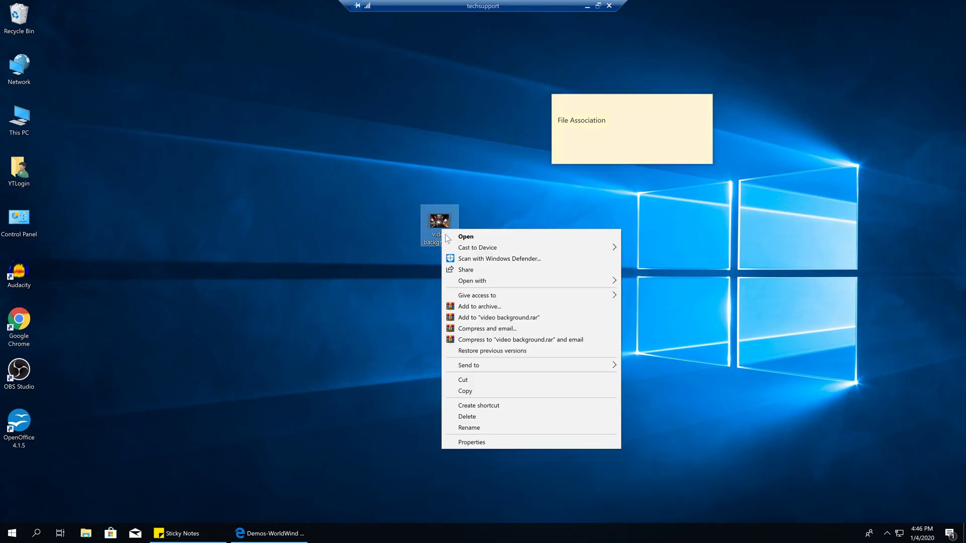
{"action": "left_click", "coordinate": [521, 446]}
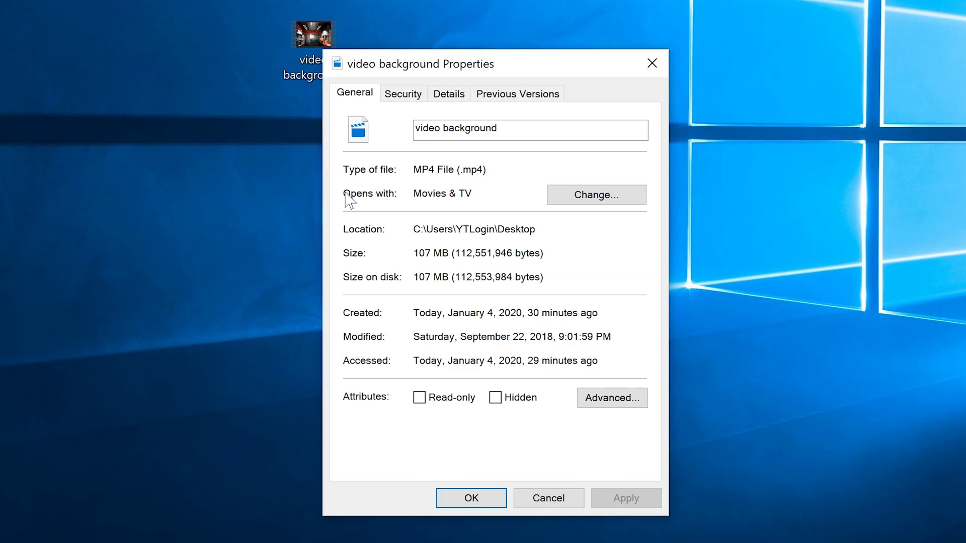
{"action": "left_click_drag", "start_coordinate": [472, 194], "coordinate": [412, 193]}
{"action": "left_click", "coordinate": [472, 194]}
{"action": "left_click_drag", "start_coordinate": [462, 169], "coordinate": [486, 170]}
{"action": "left_click", "coordinate": [594, 196]}
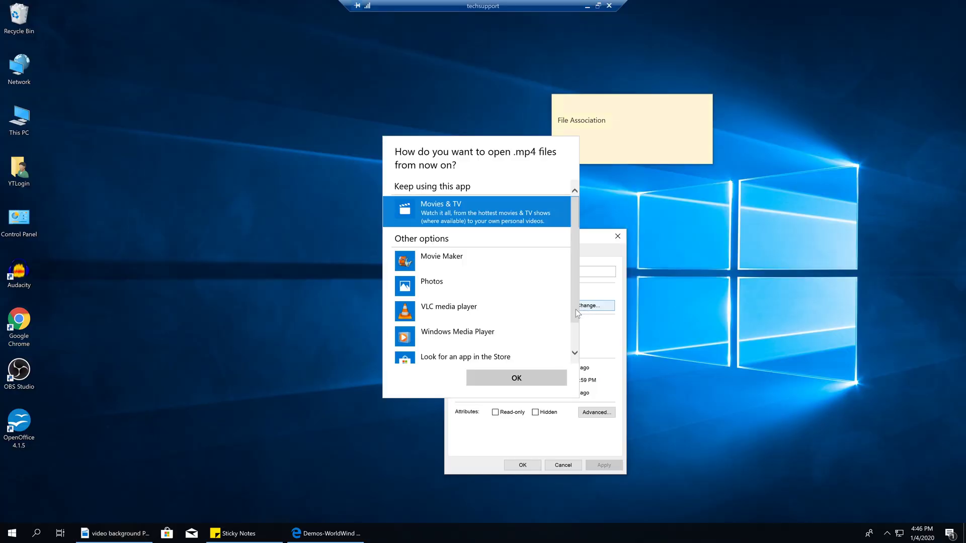
Make VLC media player the default .mp4 app and close Properties
{"action": "left_click", "coordinate": [464, 307]}
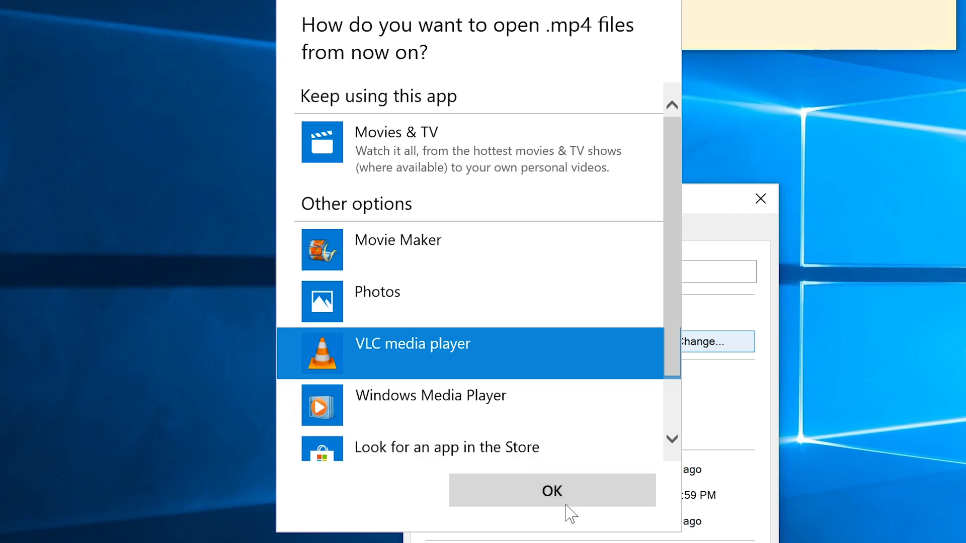
{"action": "left_click", "coordinate": [552, 490]}
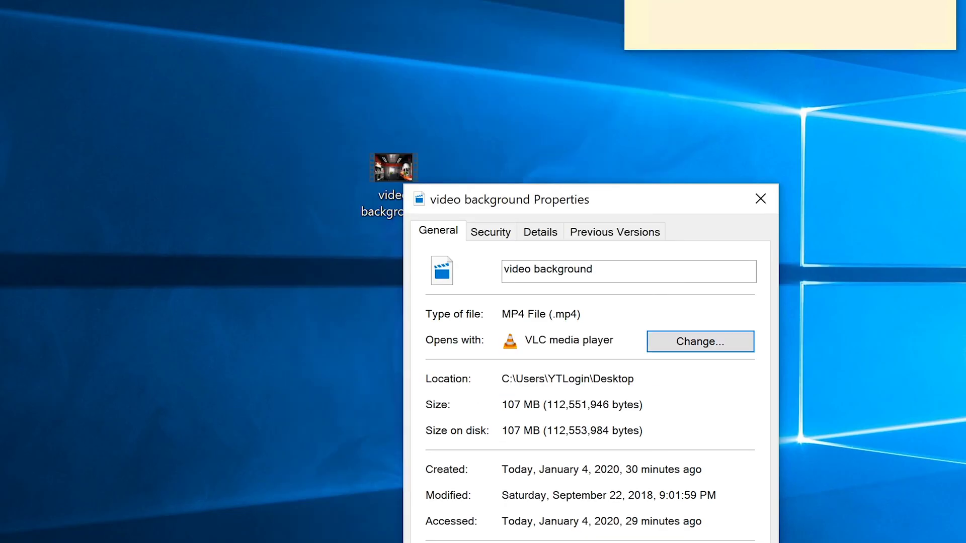
{"action": "key", "text": "Return"}
Play video background.mp4 in VLC and shift the VLC window slightly left
{"action": "double_click", "coordinate": [393, 169]}
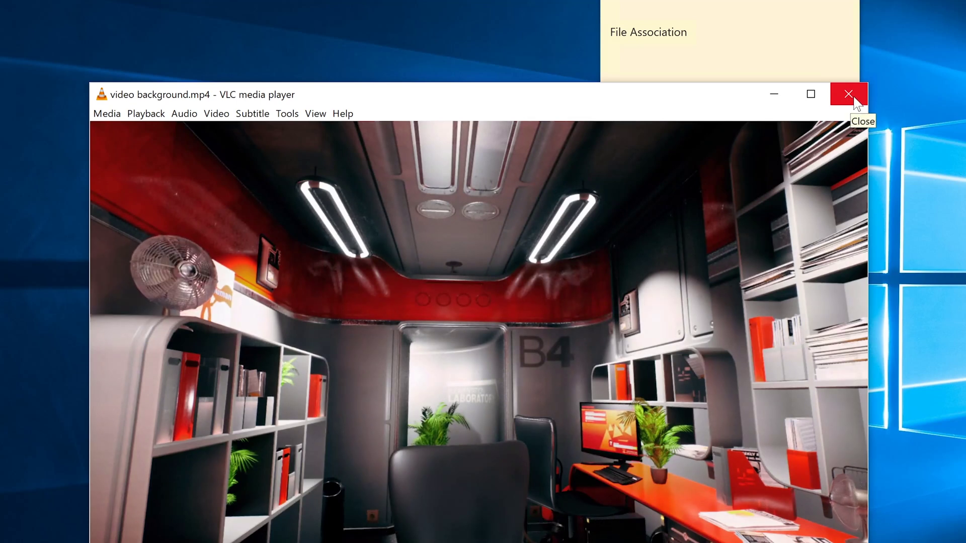
{"action": "left_click", "coordinate": [854, 98]}
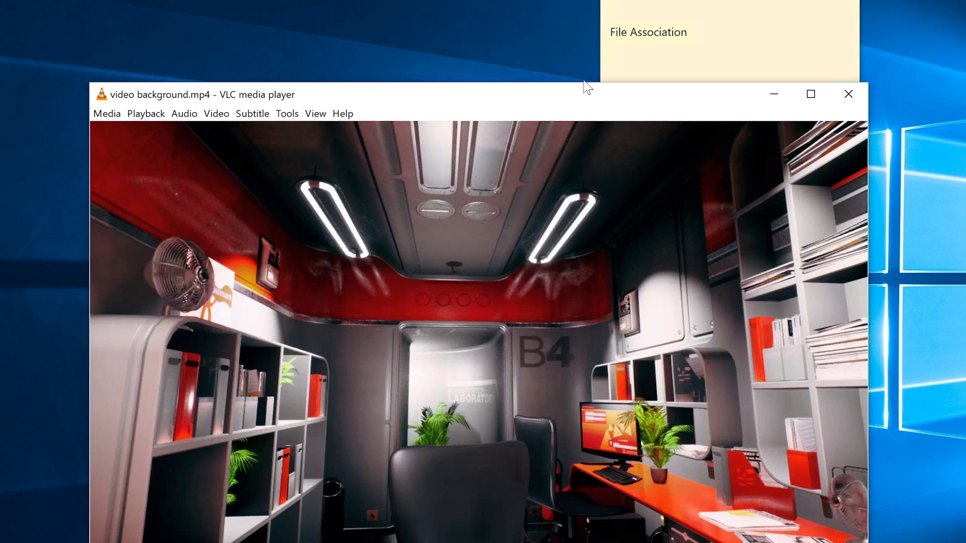
{"action": "left_click_drag", "start_coordinate": [537, 99], "coordinate": [508, 100]}
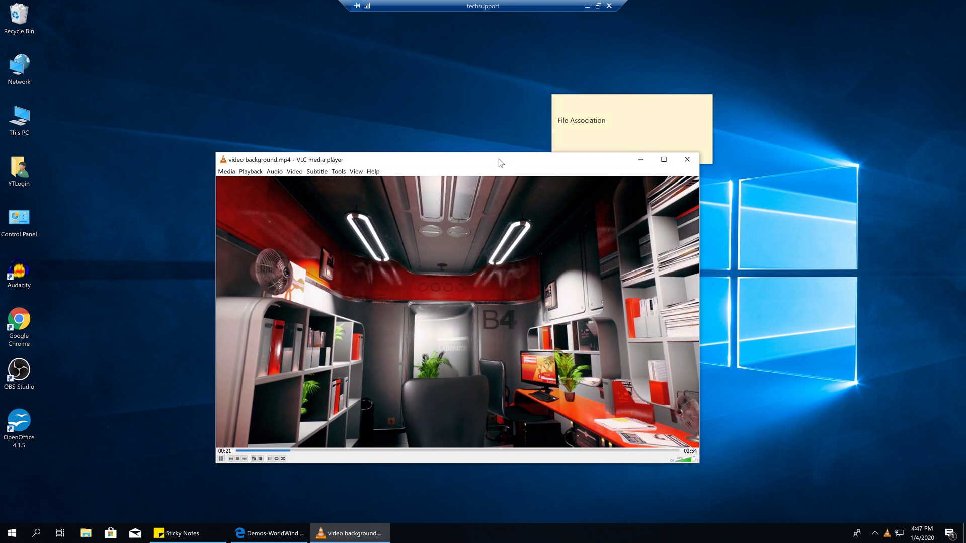
Close VLC, return to Edge, then save and open the KMLViewer.jnlp download
{"action": "left_click", "coordinate": [686, 160]}
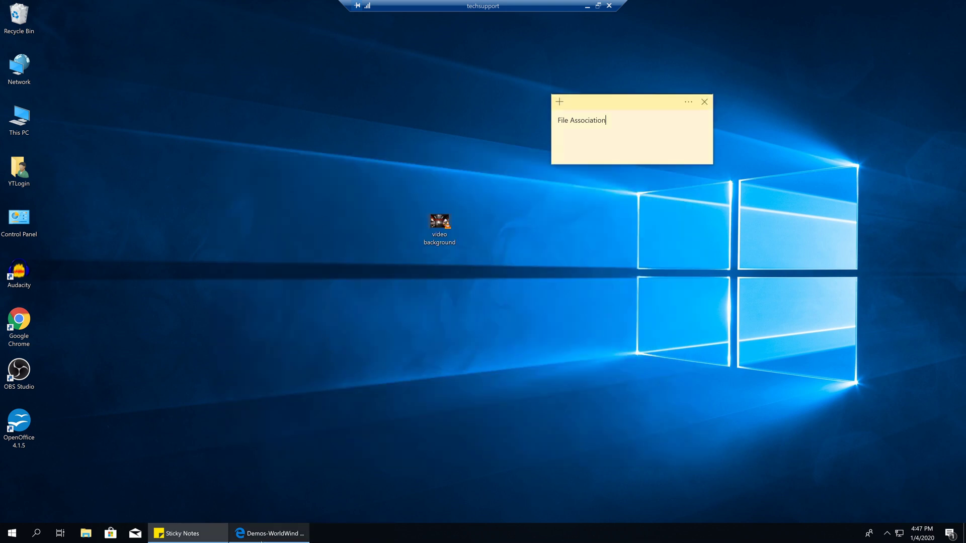
{"action": "left_click", "coordinate": [301, 531]}
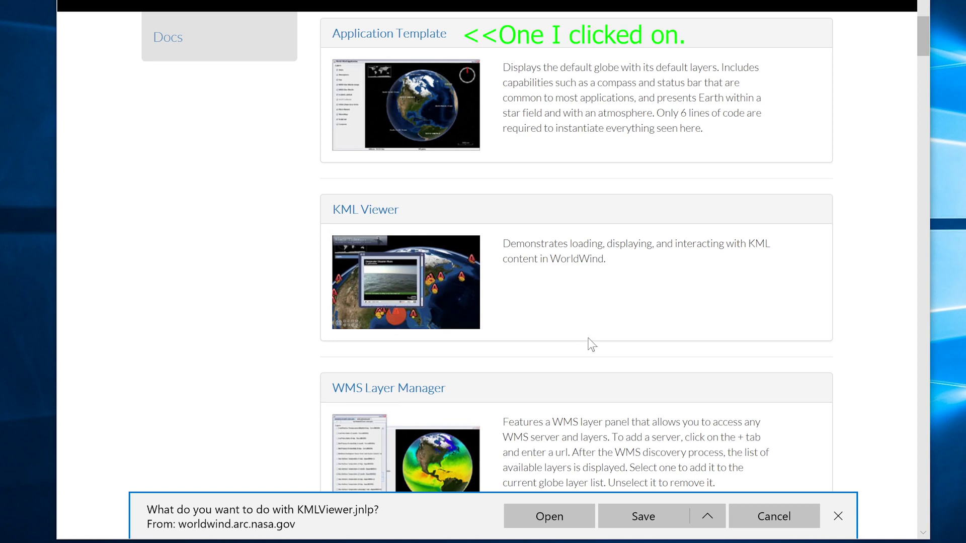
{"action": "left_click", "coordinate": [632, 516]}
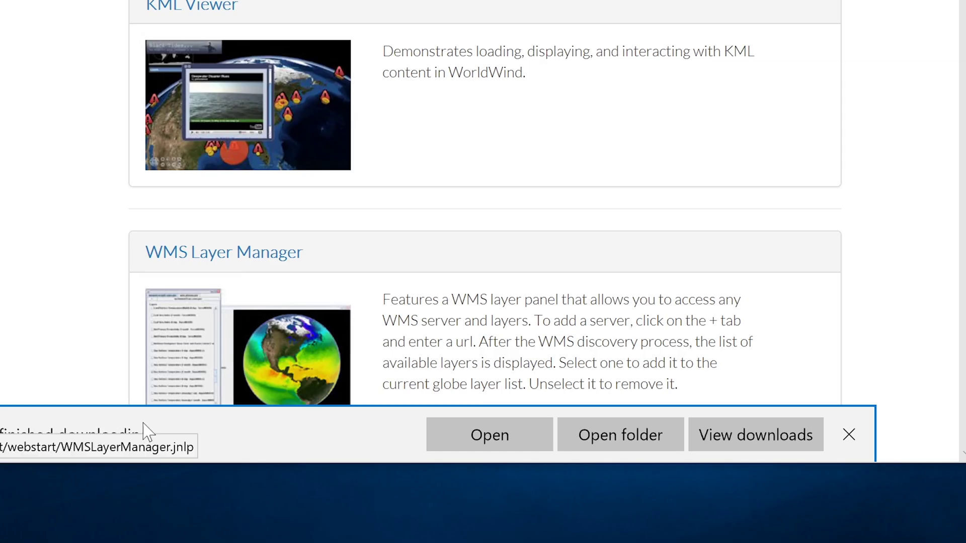
{"action": "left_click", "coordinate": [436, 443]}
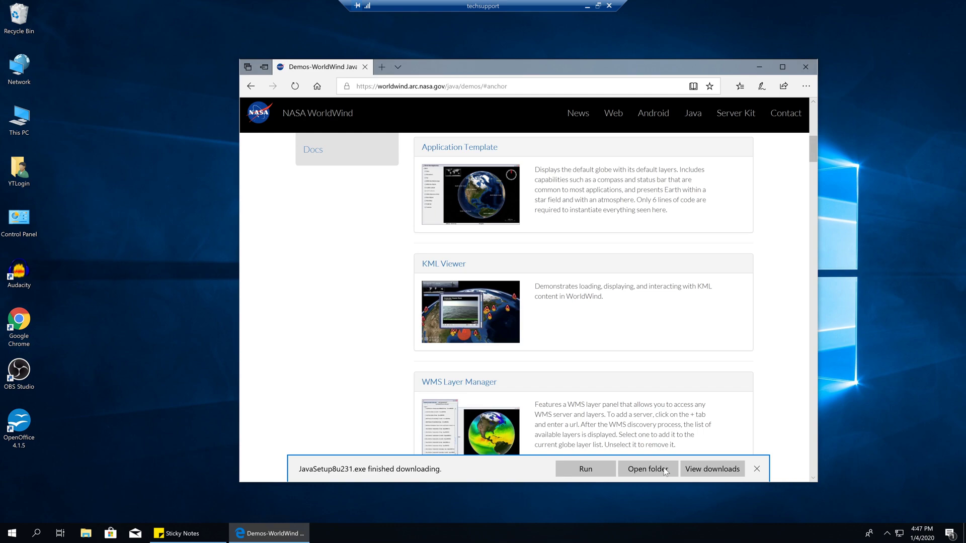
{"action": "left_click", "coordinate": [664, 470]}
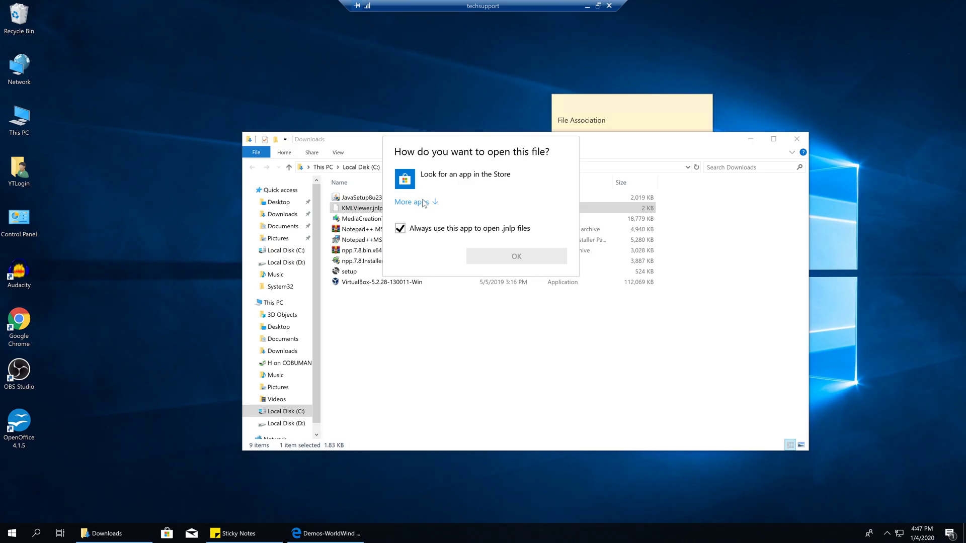
Browse the More apps list for .jnlp files, then cancel the chooser without picking one
{"action": "left_click", "coordinate": [416, 203]}
{"action": "scroll", "coordinate": [480, 280], "scroll_direction": "down", "scroll_amount": 1}
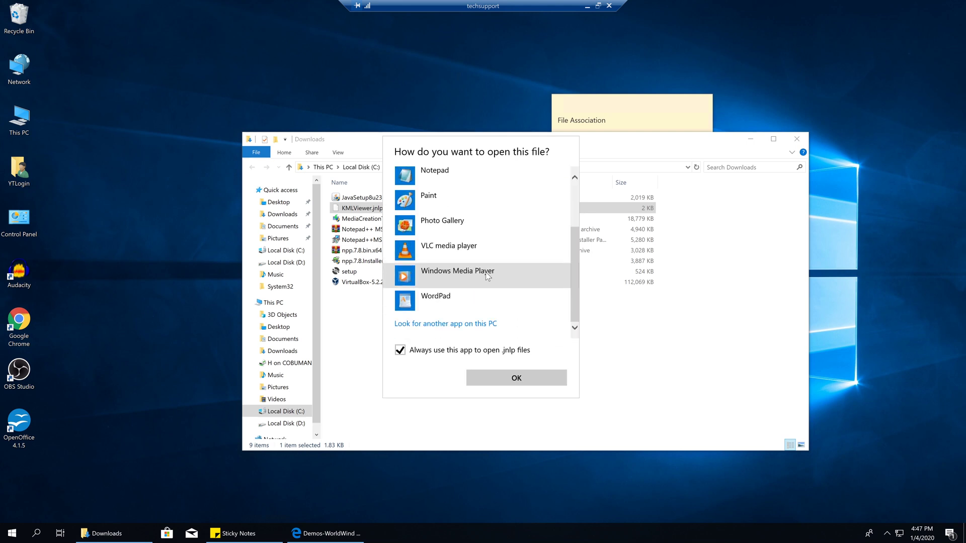
{"action": "scroll", "coordinate": [485, 273], "scroll_direction": "up", "scroll_amount": 3}
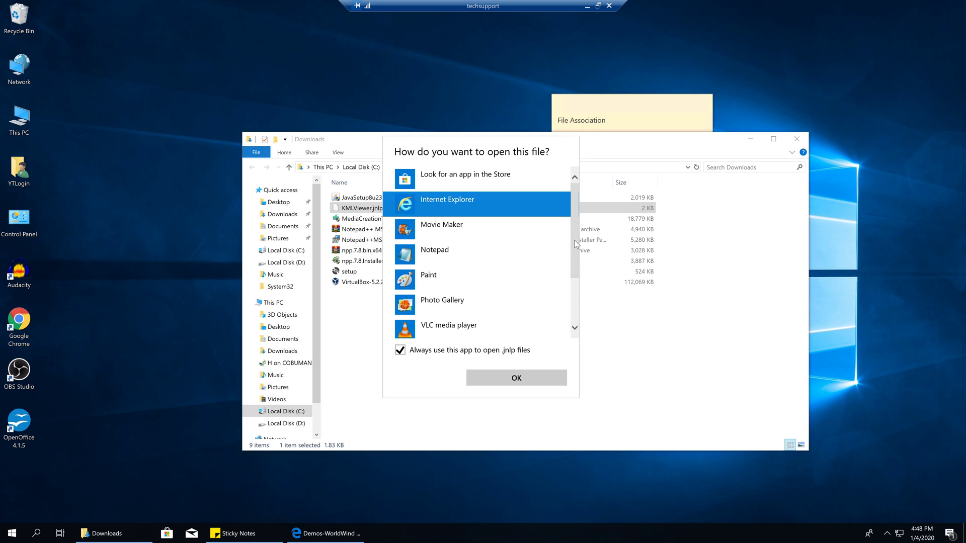
{"action": "scroll", "coordinate": [575, 246], "scroll_direction": "down", "scroll_amount": 1}
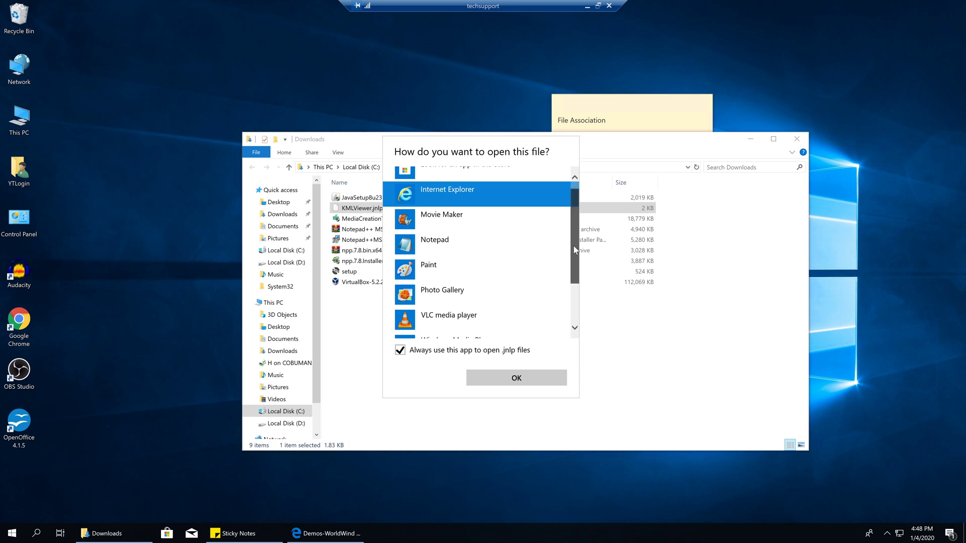
{"action": "scroll", "coordinate": [574, 236], "scroll_direction": "up", "scroll_amount": 1}
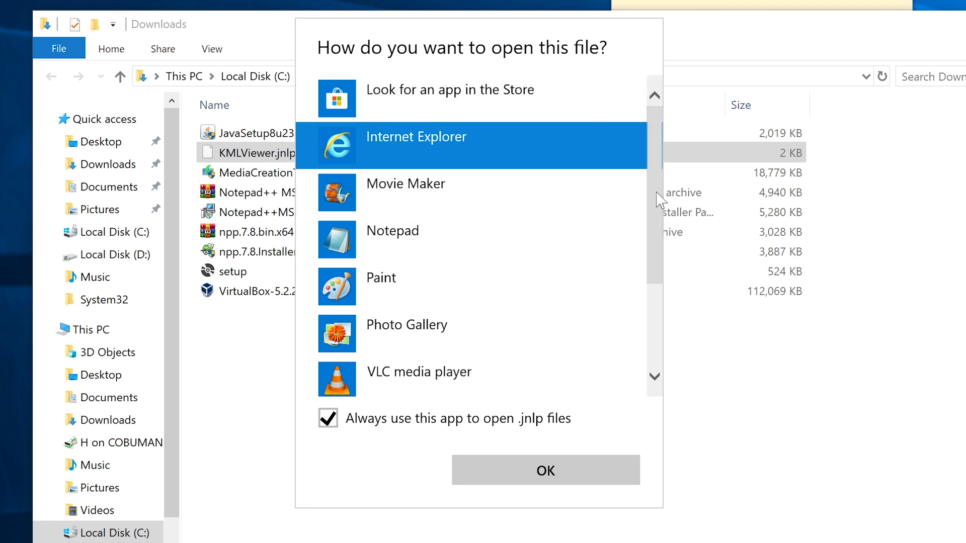
{"action": "scroll", "coordinate": [659, 201], "scroll_direction": "down", "scroll_amount": 3}
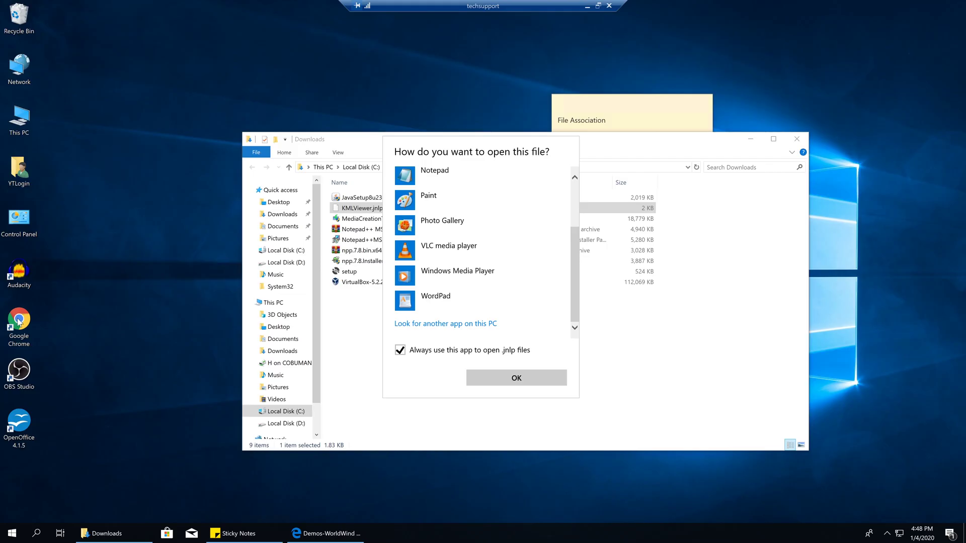
{"action": "key", "text": "Escape"}
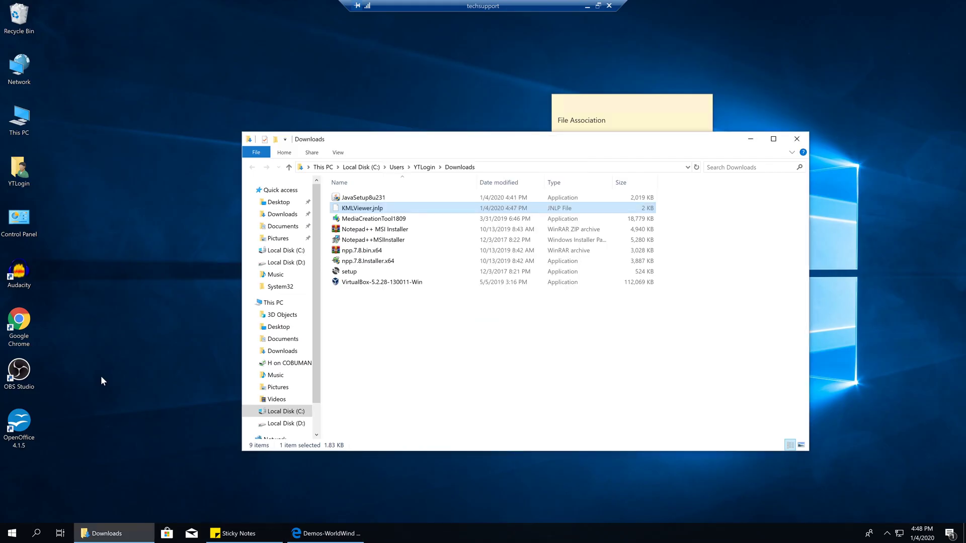
{"action": "left_click", "coordinate": [97, 315]}
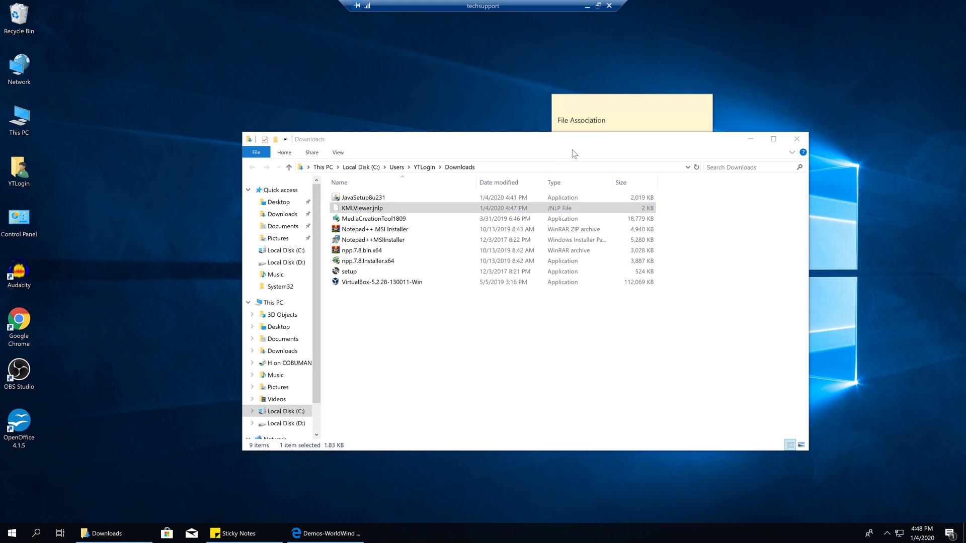
{"action": "left_click_drag", "start_coordinate": [548, 144], "coordinate": [534, 161]}
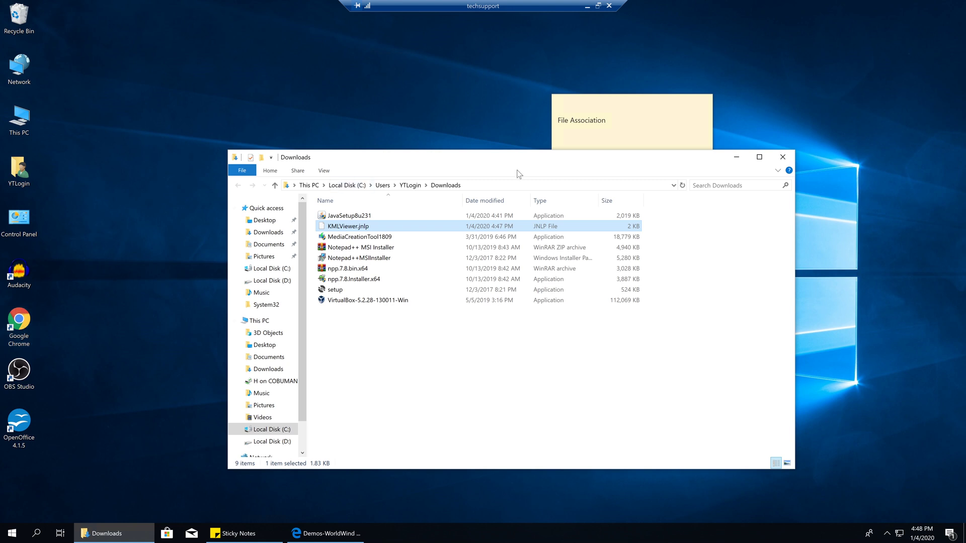
{"action": "left_click_drag", "start_coordinate": [539, 158], "coordinate": [531, 149]}
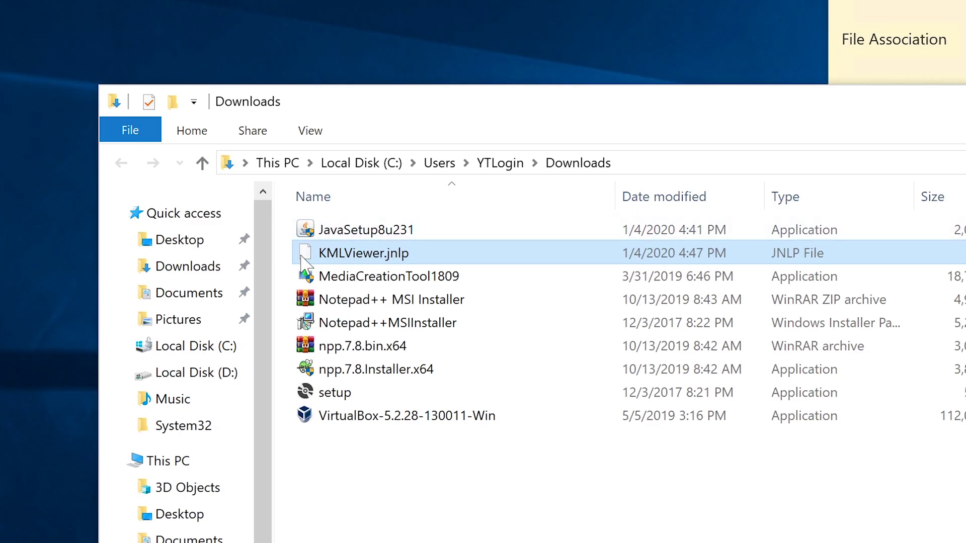
{"action": "left_click", "coordinate": [375, 232]}
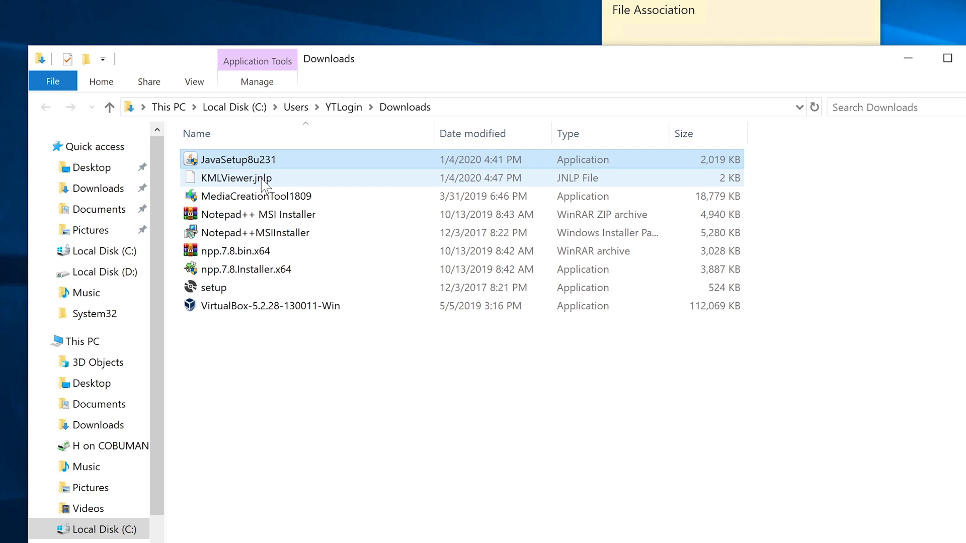
{"action": "left_click", "coordinate": [262, 180]}
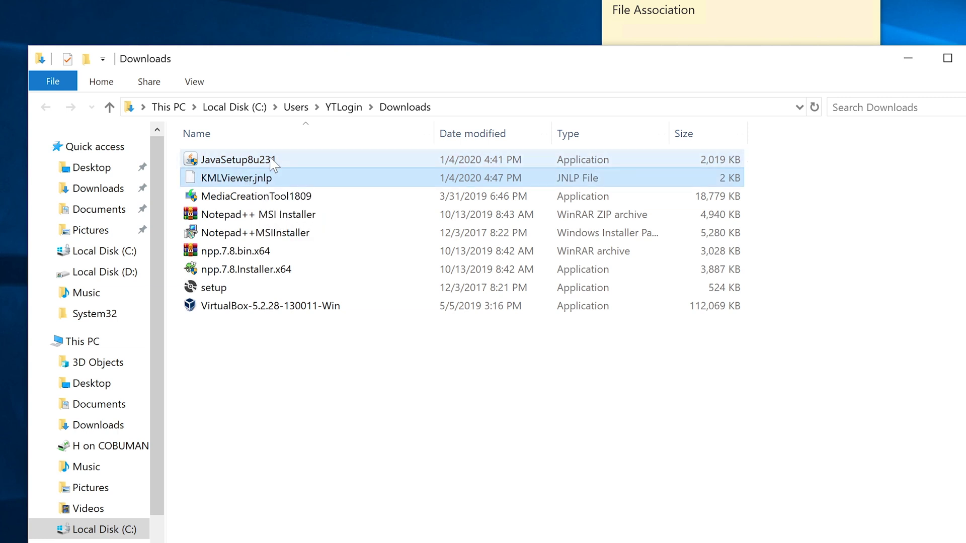
{"action": "left_click", "coordinate": [261, 159]}
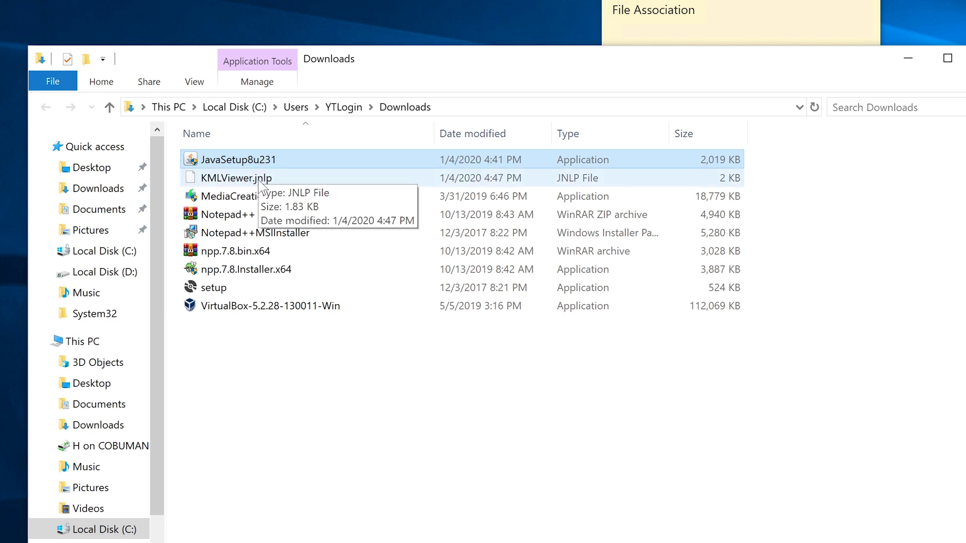
{"action": "left_click", "coordinate": [208, 182]}
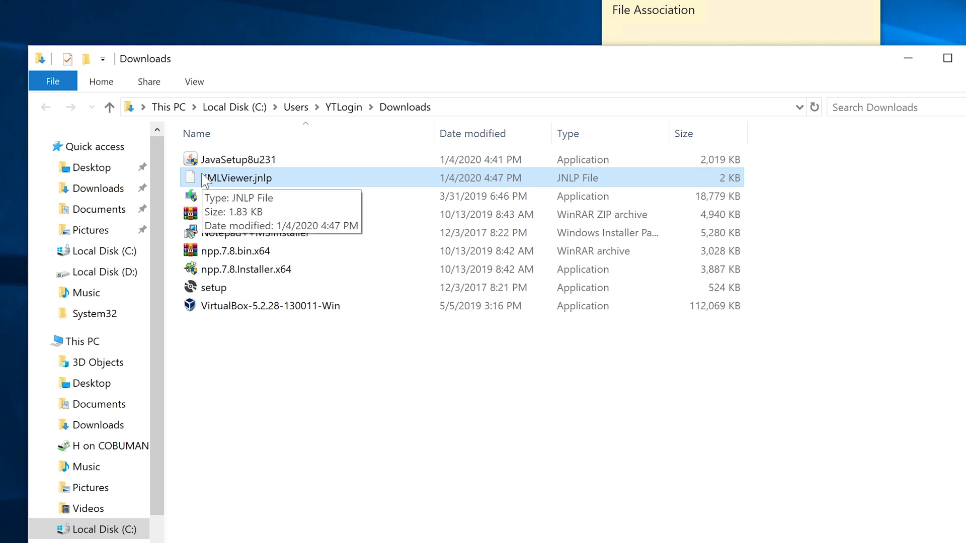
{"action": "left_click", "coordinate": [231, 161]}
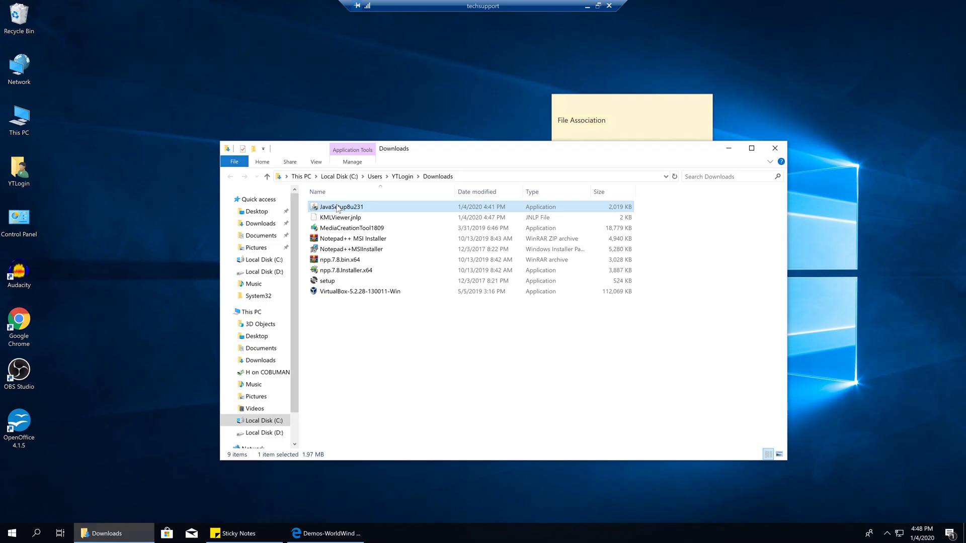
{"action": "double_click", "coordinate": [337, 208]}
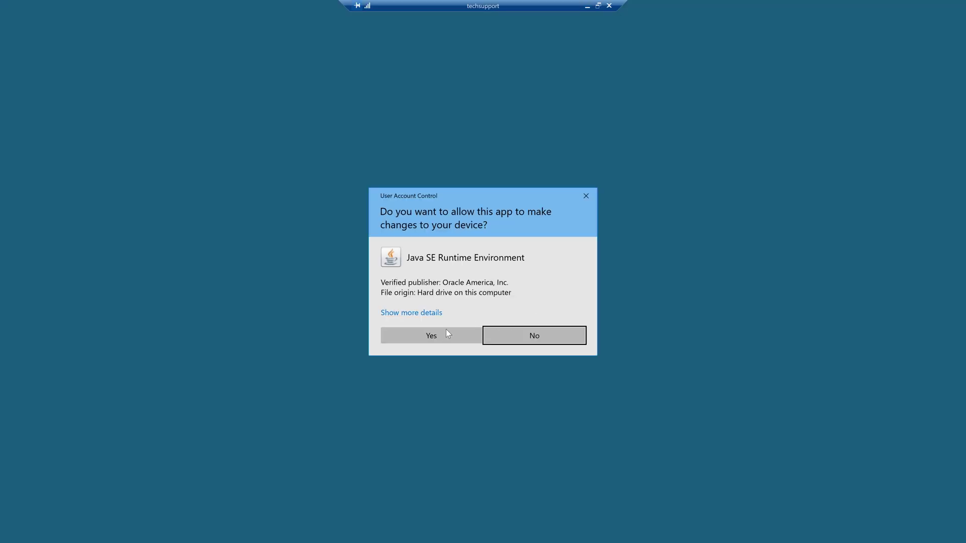
Approve the UAC prompt and install Java 8u231, moving the progress window aside
{"action": "left_click", "coordinate": [446, 335]}
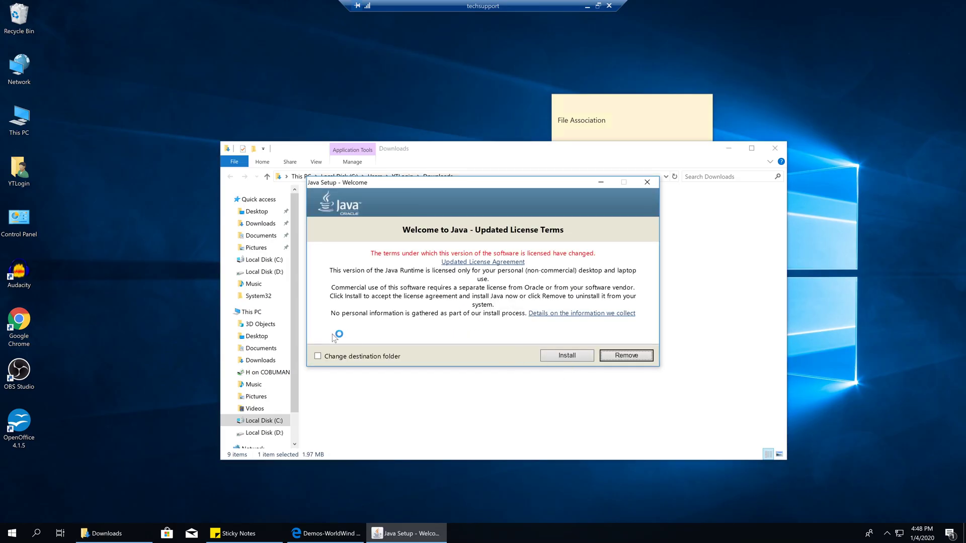
{"action": "left_click", "coordinate": [334, 359]}
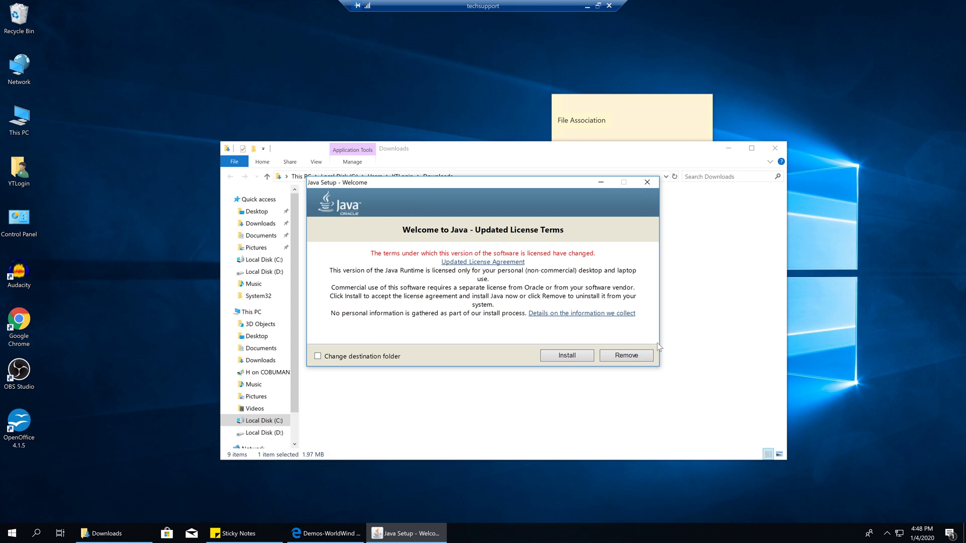
{"action": "left_click", "coordinate": [567, 356]}
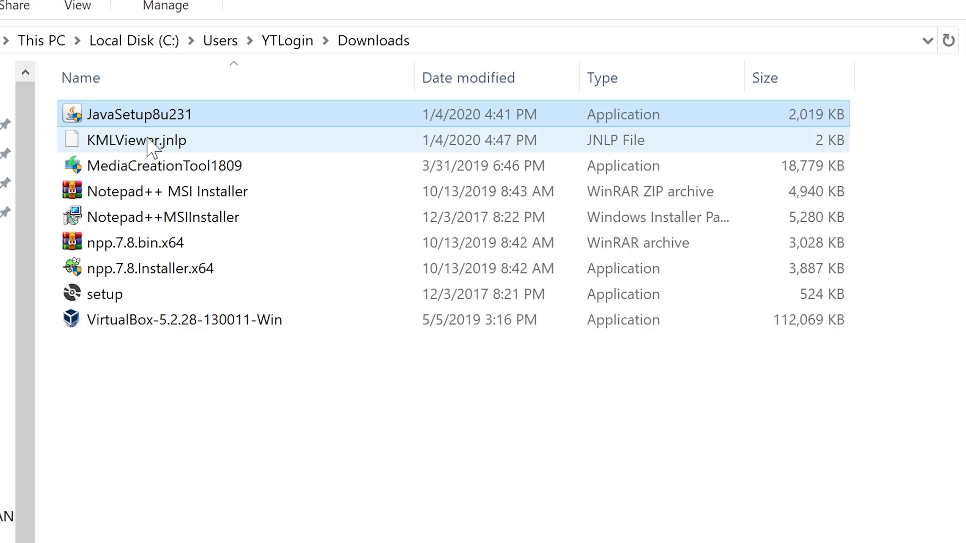
{"action": "left_click", "coordinate": [342, 217]}
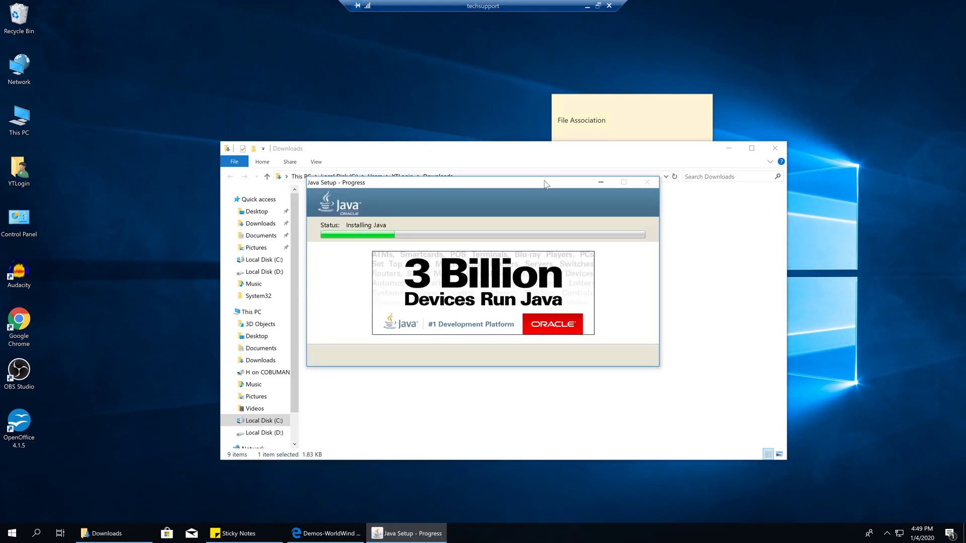
{"action": "left_click_drag", "start_coordinate": [546, 185], "coordinate": [540, 240]}
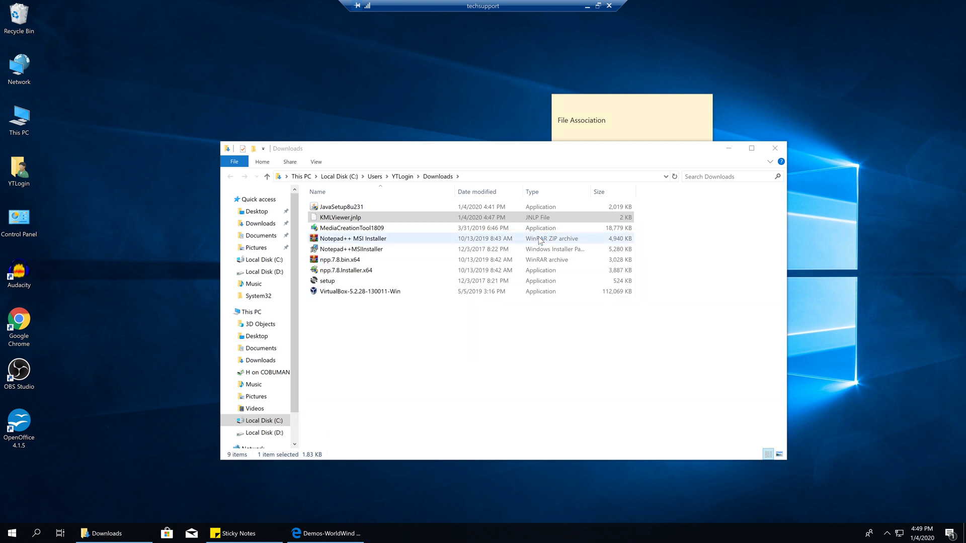
Close the finished Java installer and select KMLViewer.jnlp in Downloads
{"action": "left_click", "coordinate": [621, 356]}
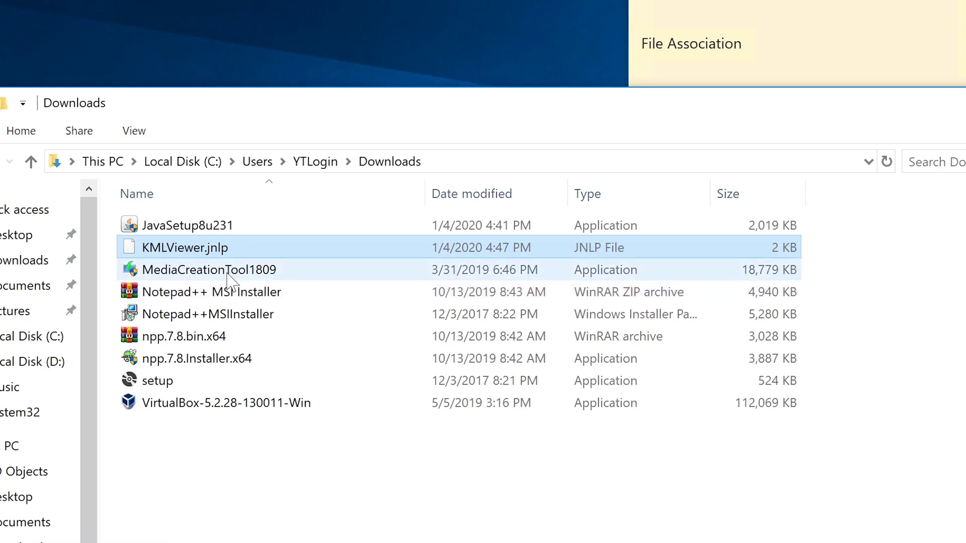
{"action": "left_click", "coordinate": [227, 274]}
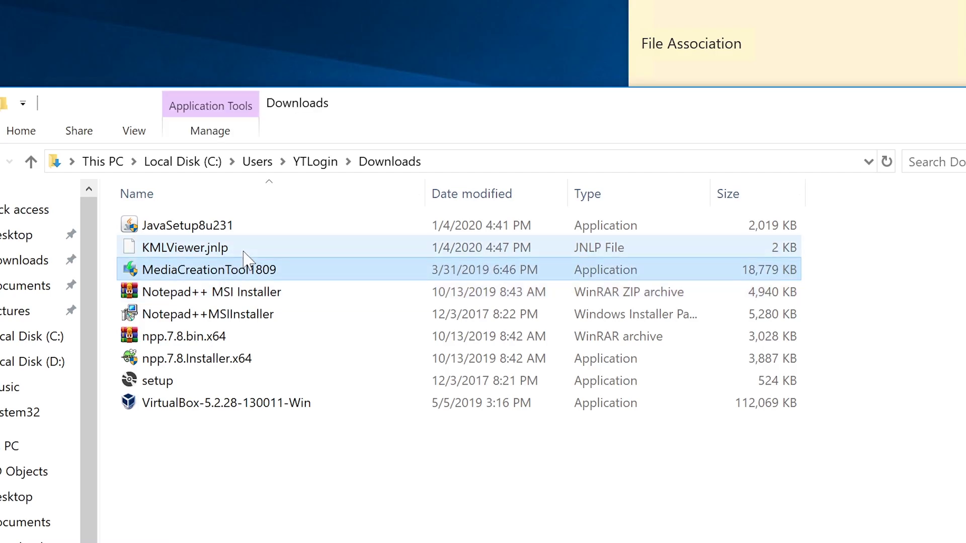
{"action": "left_click", "coordinate": [240, 254]}
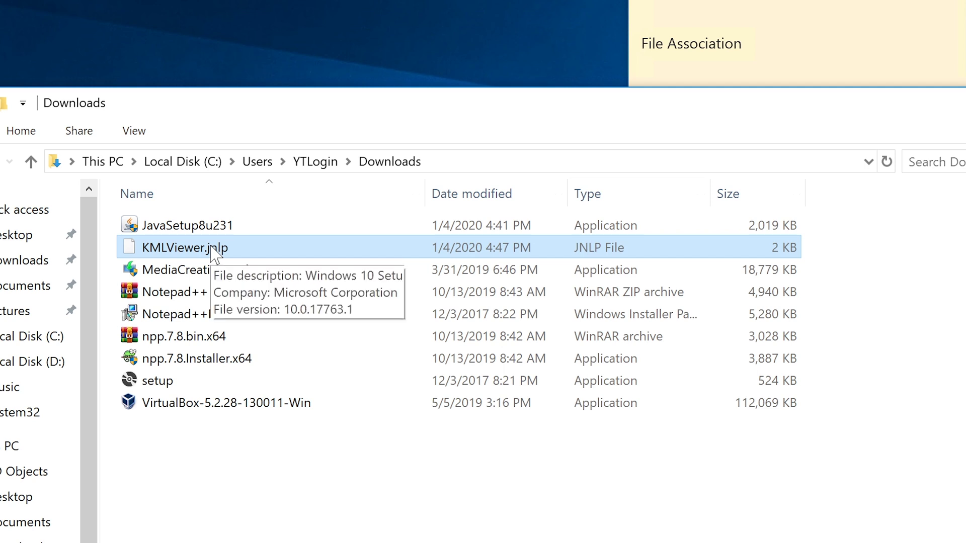
{"action": "left_click", "coordinate": [886, 162]}
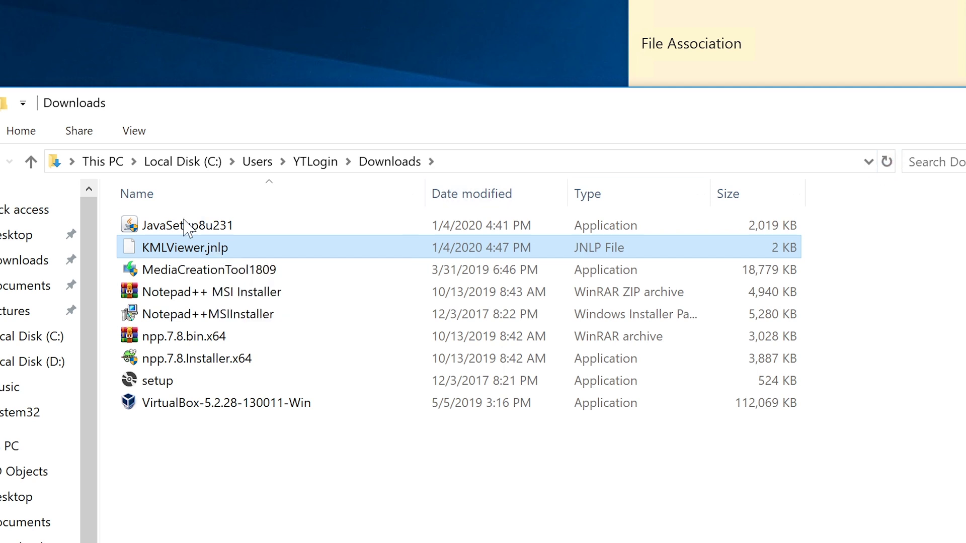
Launch KMLViewer.jnlp, ticking 'Do not show this again' for NASA and choosing Run
{"action": "double_click", "coordinate": [201, 248]}
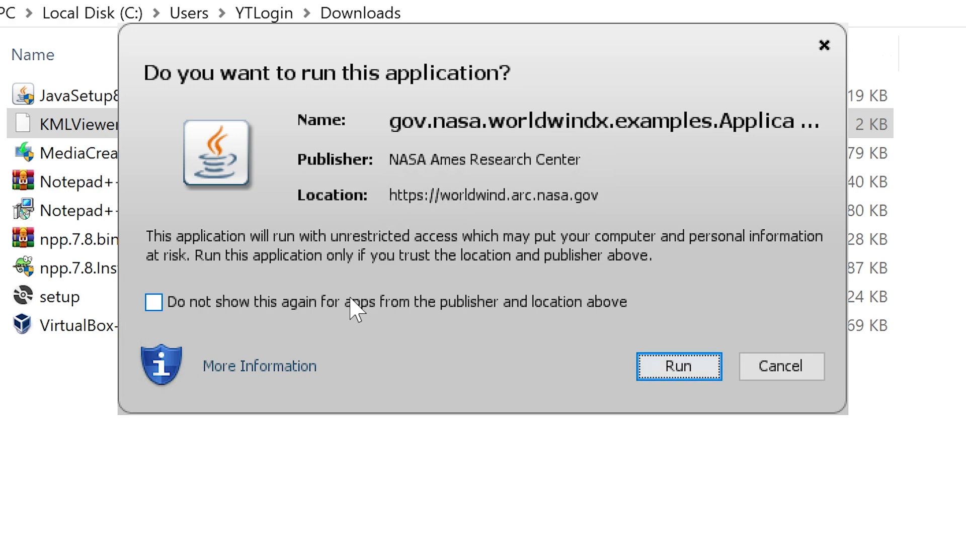
{"action": "left_click", "coordinate": [351, 302]}
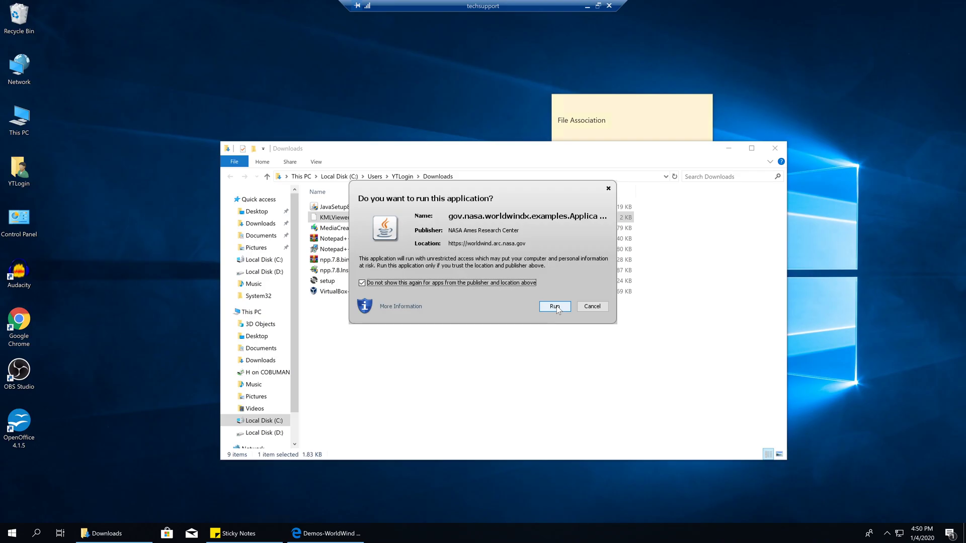
{"action": "left_click", "coordinate": [608, 325]}
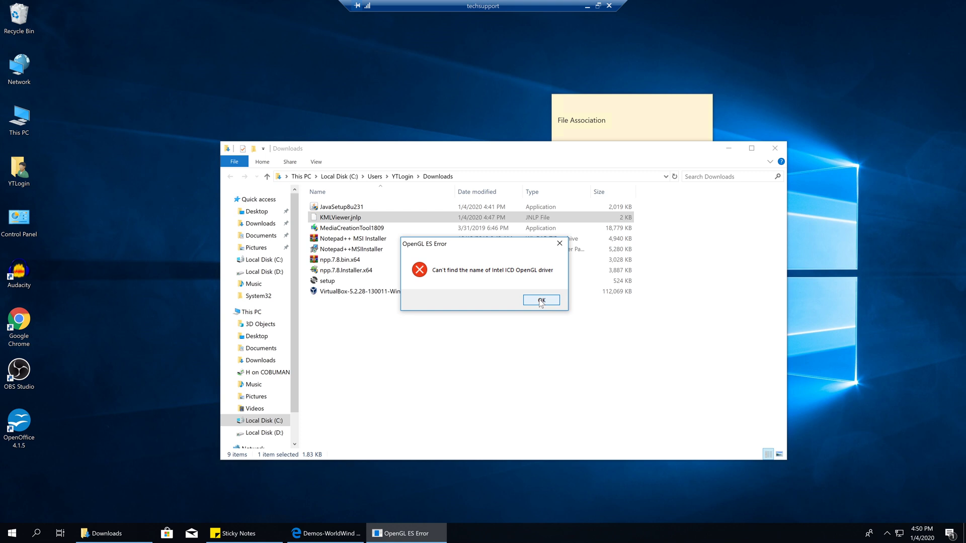
Dismiss the three OpenGL ES driver errors and relaunch KMLViewer.jnlp
{"action": "left_click", "coordinate": [541, 301]}
{"action": "left_click", "coordinate": [538, 302]}
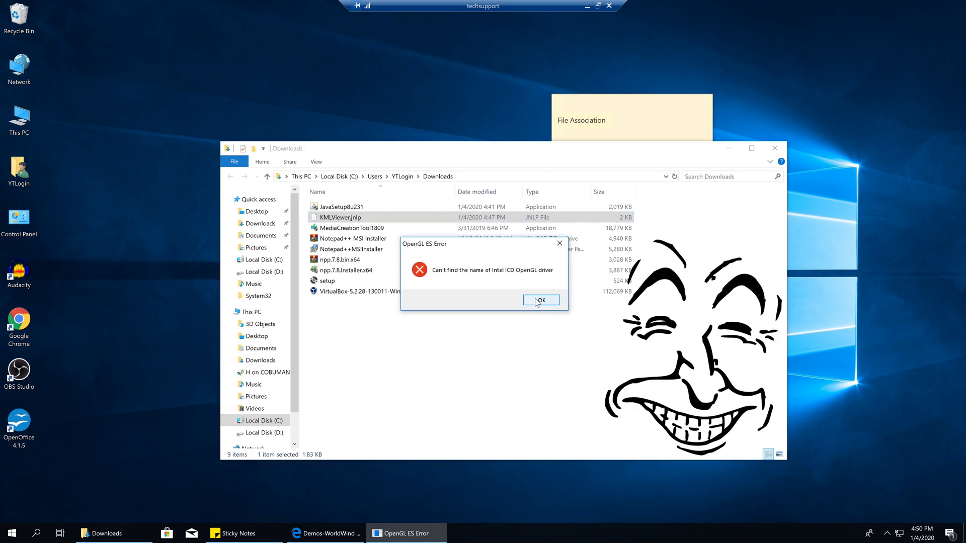
{"action": "left_click", "coordinate": [560, 245]}
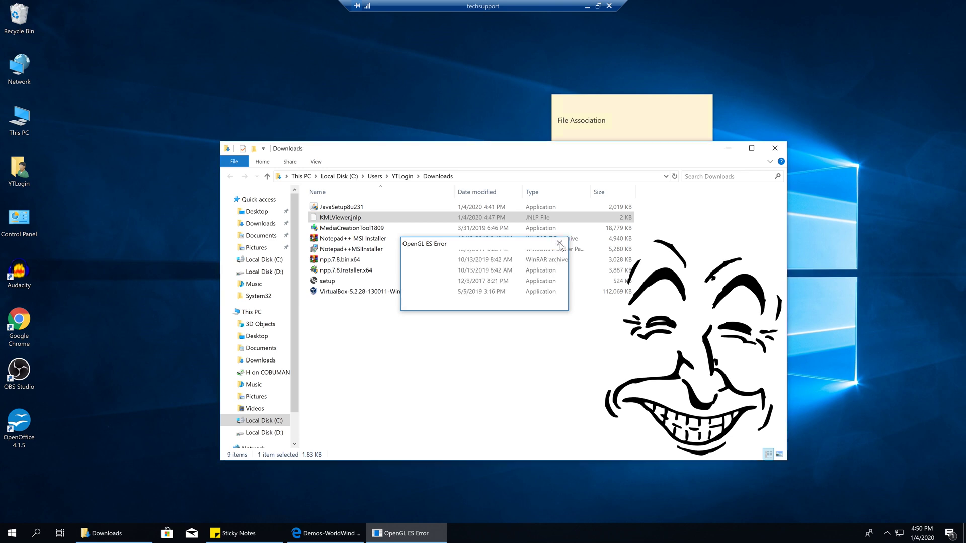
{"action": "double_click", "coordinate": [357, 216]}
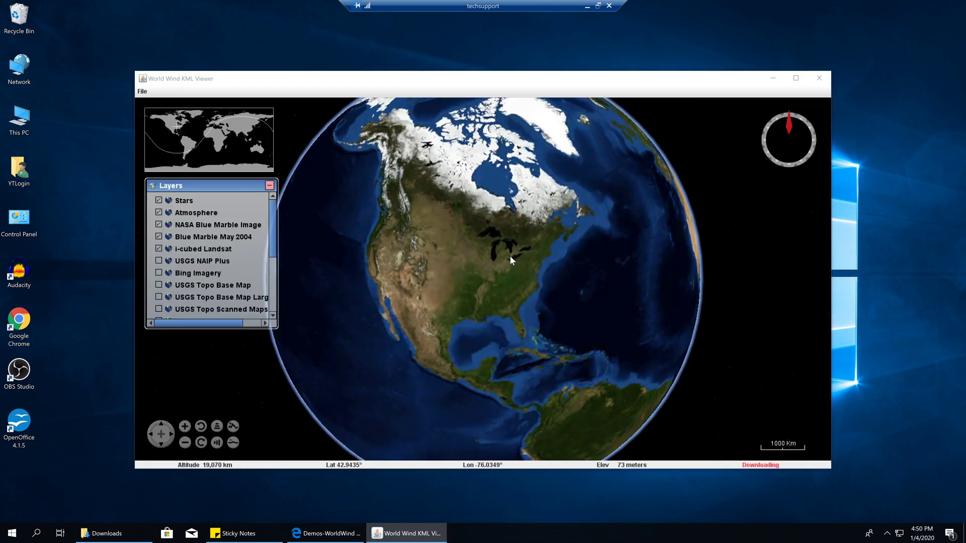
Rotate and zoom out the globe to face the North Pole with Asia in view
{"action": "left_click_drag", "start_coordinate": [509, 256], "coordinate": [517, 230]}
{"action": "left_click_drag", "start_coordinate": [472, 254], "coordinate": [506, 188]}
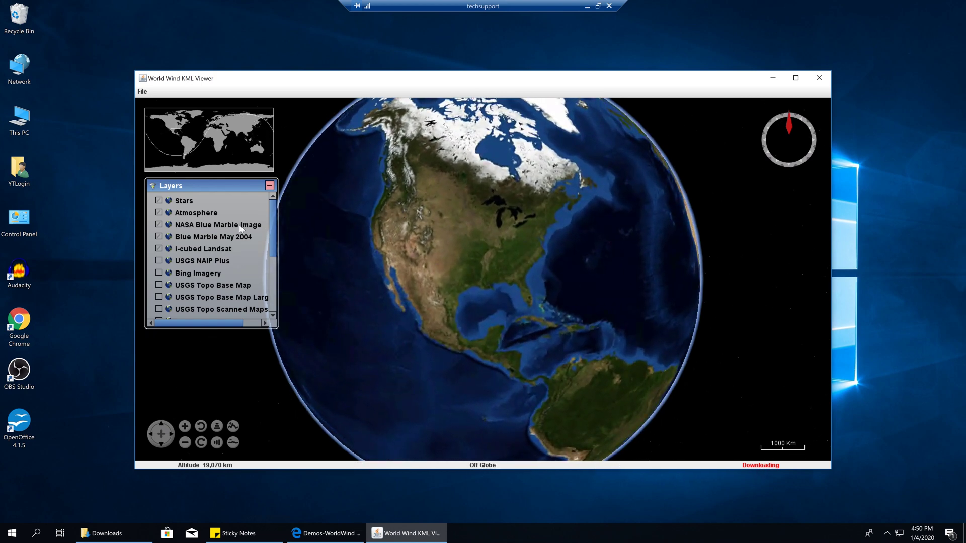
{"action": "left_click_drag", "start_coordinate": [469, 219], "coordinate": [506, 189]}
{"action": "scroll", "coordinate": [506, 189], "scroll_direction": "down", "scroll_amount": 1}
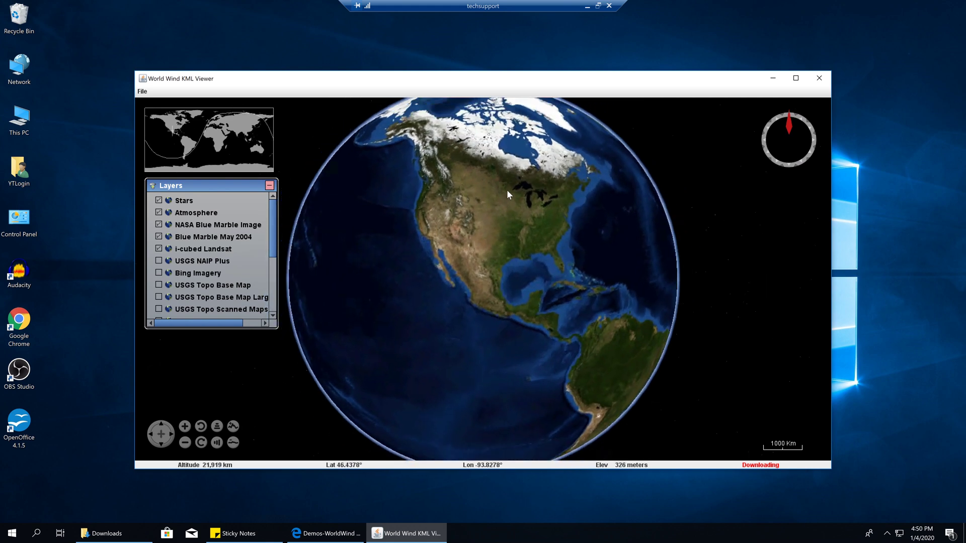
{"action": "scroll", "coordinate": [506, 189], "scroll_direction": "down", "scroll_amount": 3}
{"action": "left_click_drag", "start_coordinate": [504, 192], "coordinate": [475, 271]}
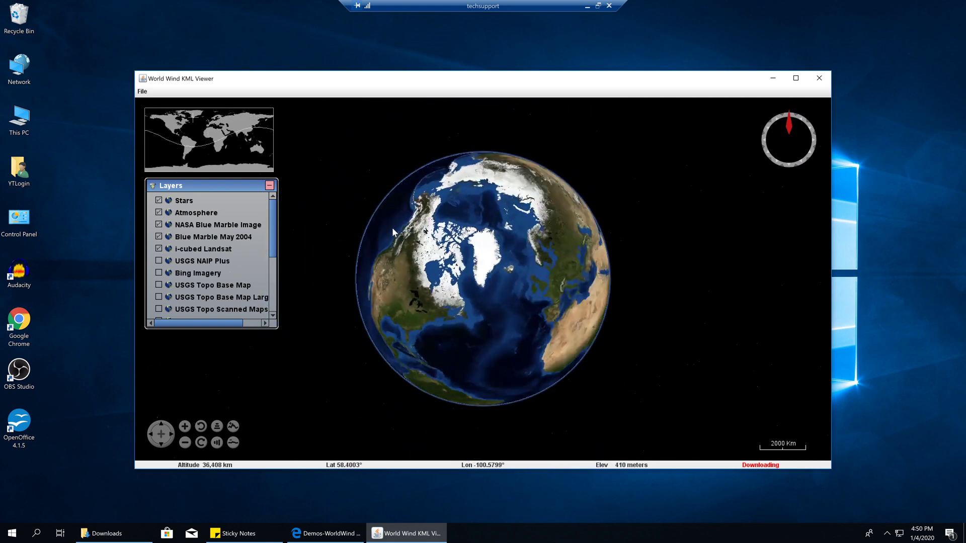
{"action": "left_click_drag", "start_coordinate": [391, 228], "coordinate": [473, 159]}
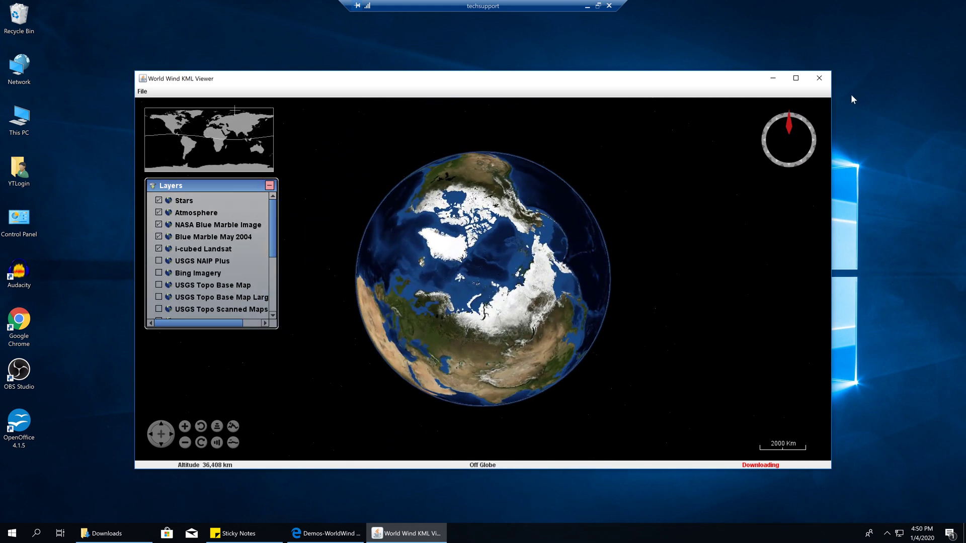
Close the KML viewer and reach Default apps via Win+X's Apps and Features
{"action": "left_click", "coordinate": [820, 79]}
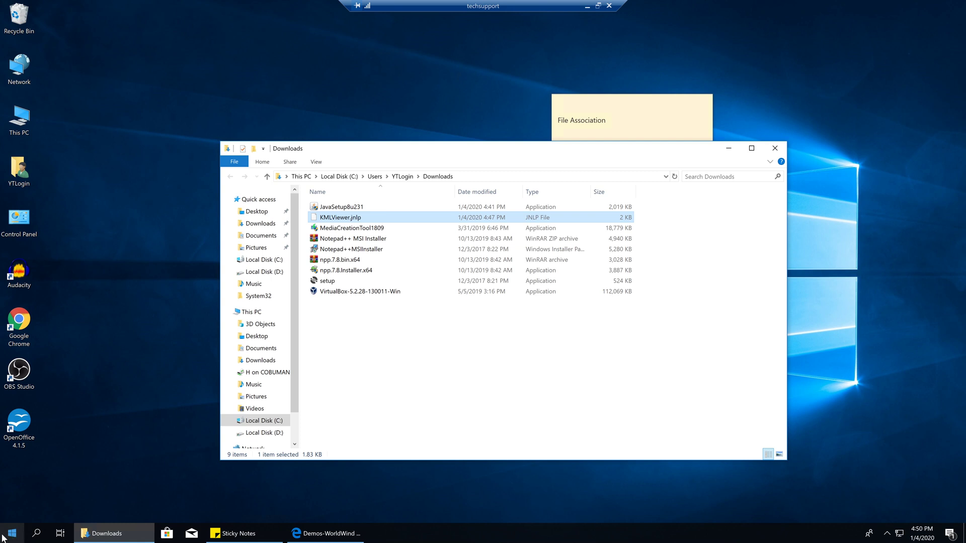
{"action": "right_click", "coordinate": [13, 532]}
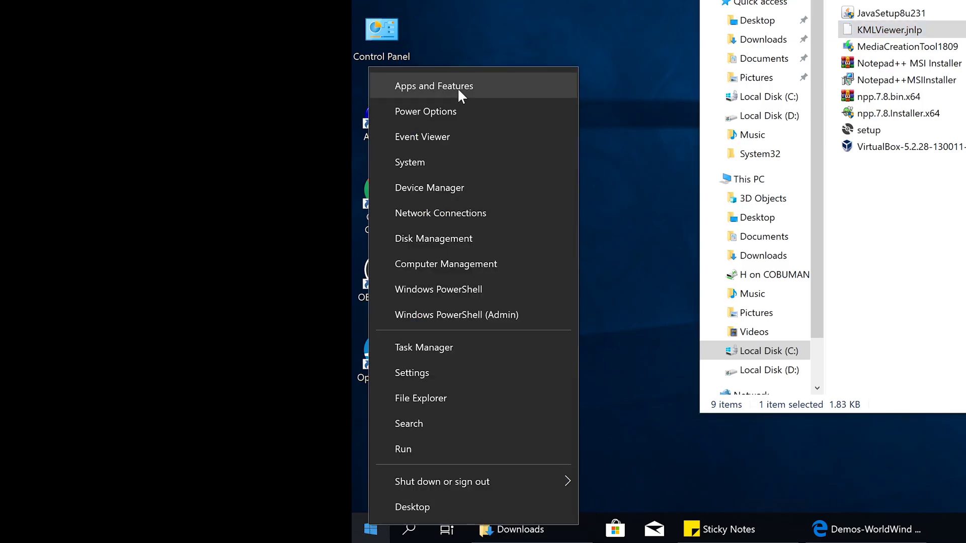
{"action": "left_click", "coordinate": [478, 89]}
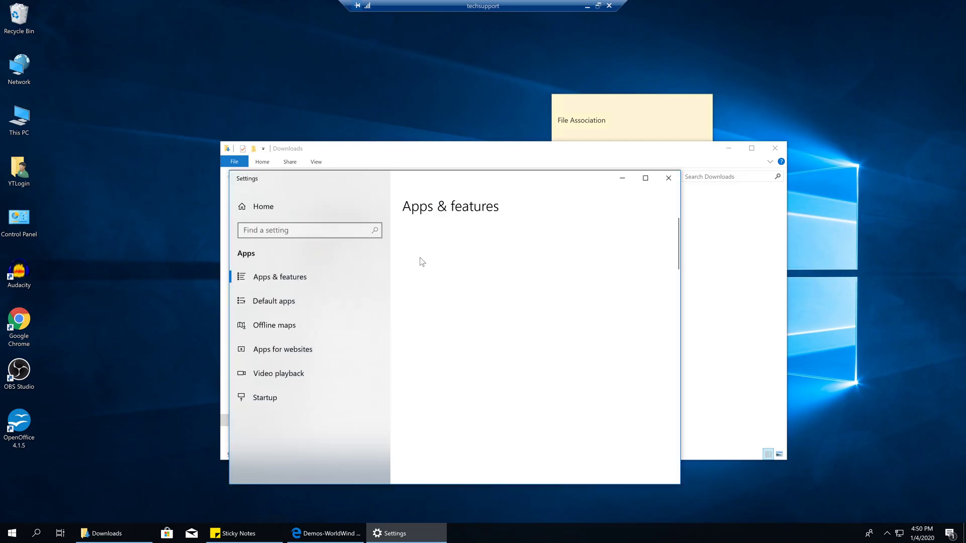
{"action": "left_click", "coordinate": [276, 303]}
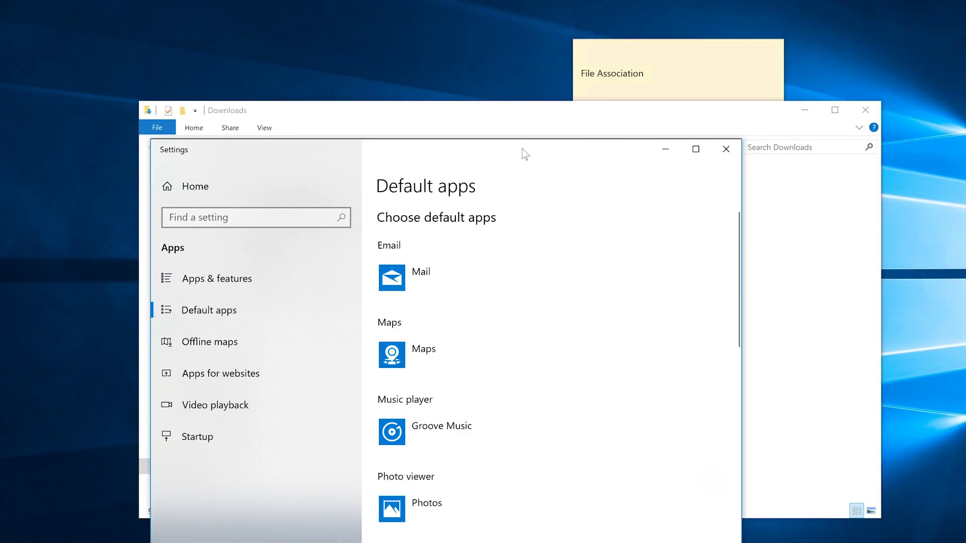
Minimize the Downloads window and open 'Choose default apps by file type'
{"action": "left_click_drag", "start_coordinate": [523, 152], "coordinate": [545, 63]}
{"action": "scroll", "coordinate": [565, 248], "scroll_direction": "down", "scroll_amount": 5}
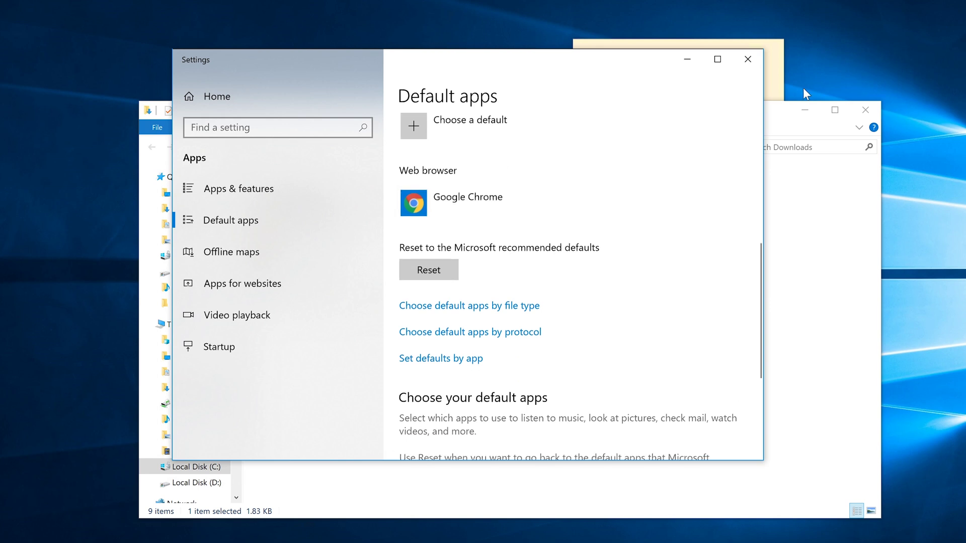
{"action": "left_click", "coordinate": [804, 110]}
{"action": "scroll", "coordinate": [491, 314], "scroll_direction": "down", "scroll_amount": 1}
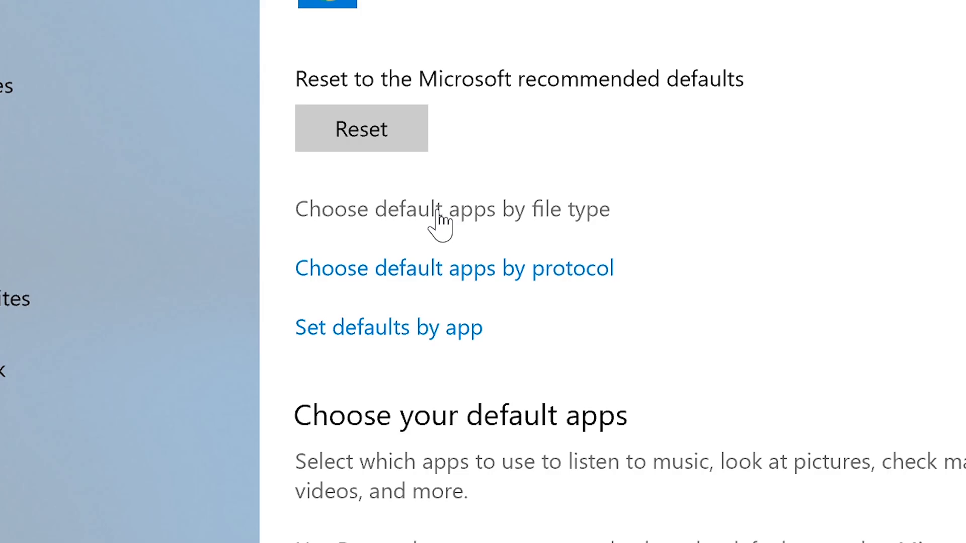
{"action": "left_click", "coordinate": [439, 211]}
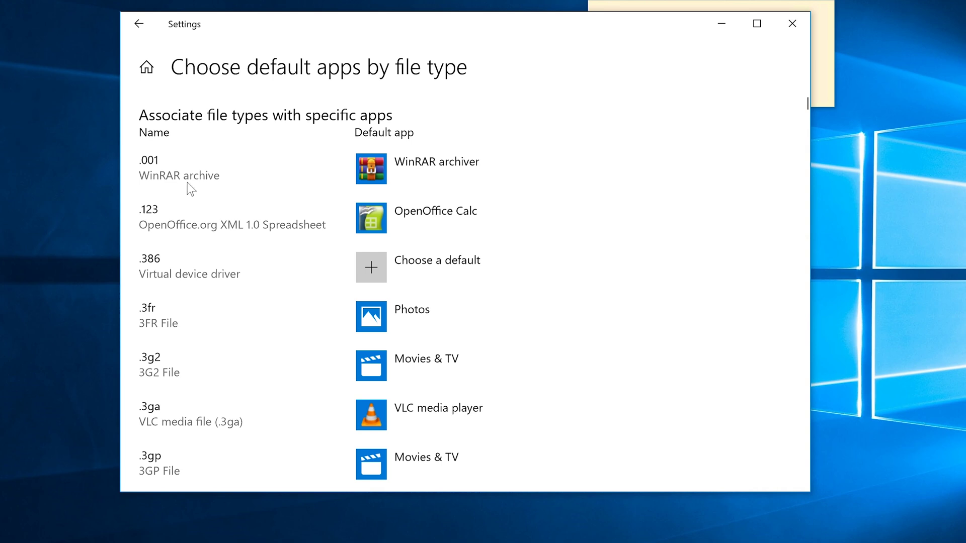
Scroll the file-type list and rearrange the Settings and Downloads windows
{"action": "scroll", "coordinate": [189, 249], "scroll_direction": "down", "scroll_amount": 1}
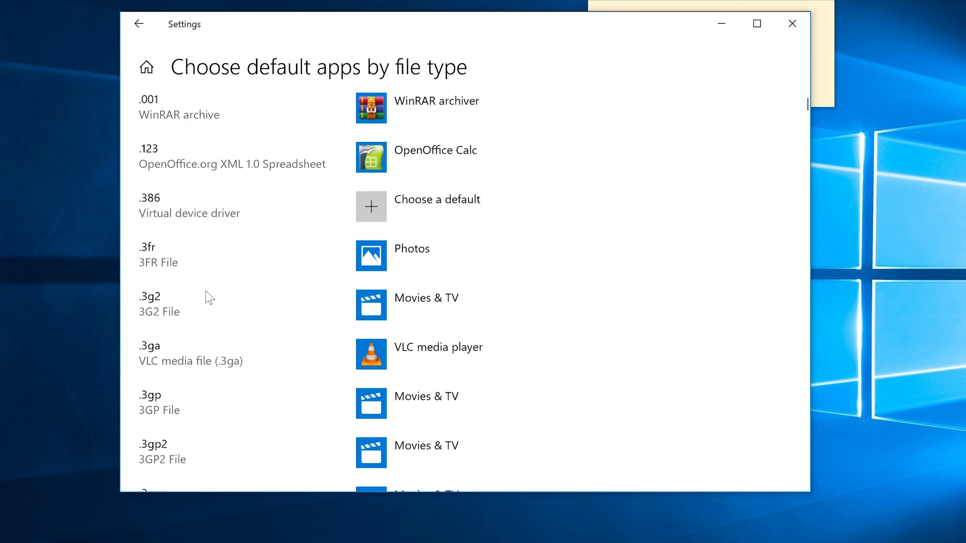
{"action": "scroll", "coordinate": [198, 398], "scroll_direction": "down", "scroll_amount": 5}
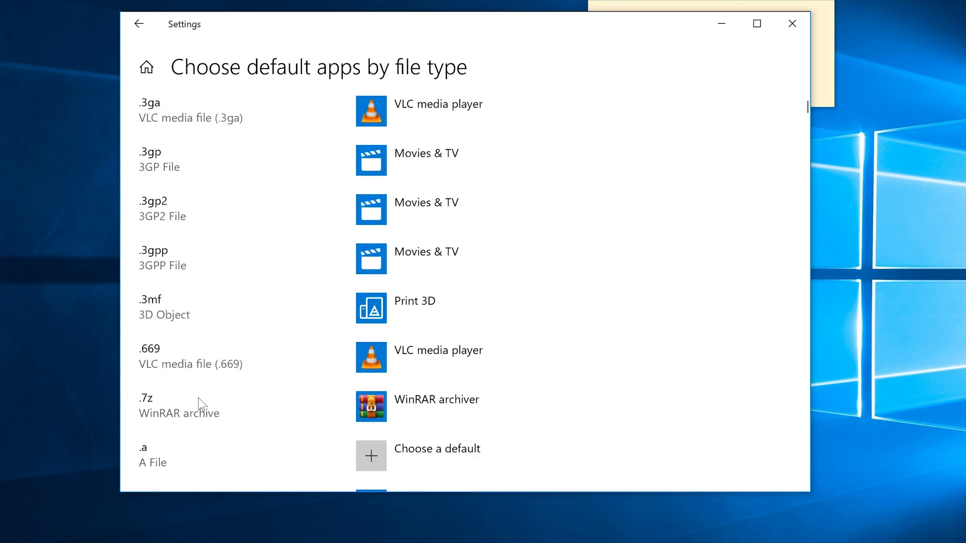
{"action": "left_click_drag", "start_coordinate": [601, 24], "coordinate": [599, 105]}
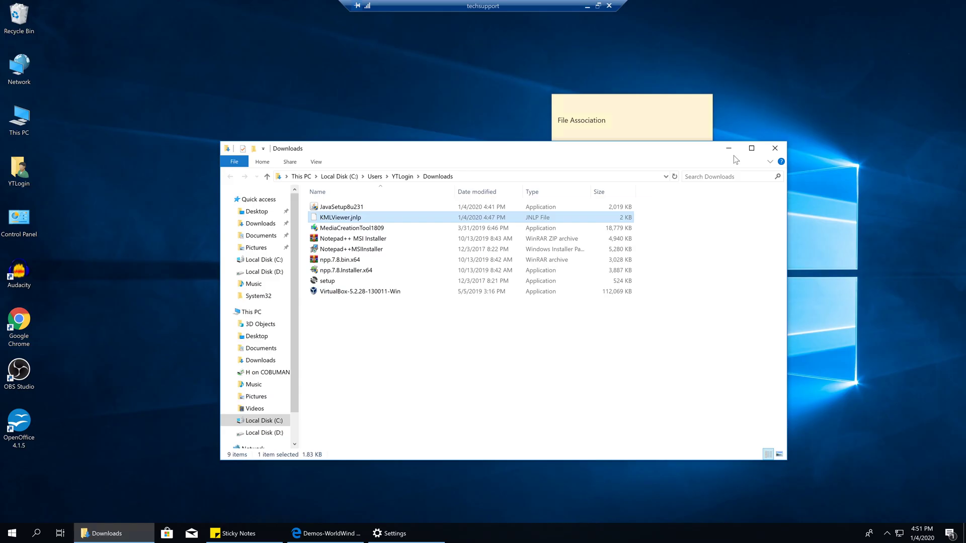
{"action": "left_click", "coordinate": [732, 151]}
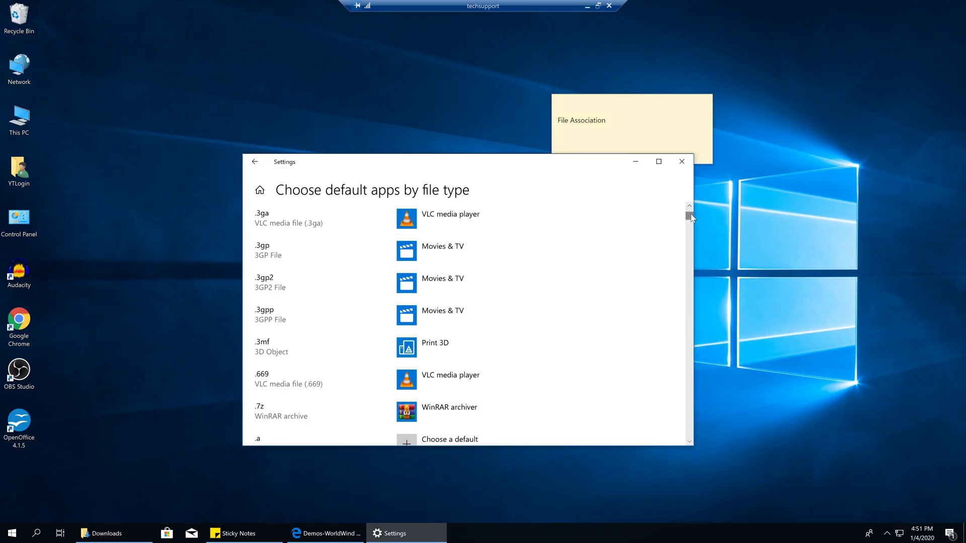
Locate .jnlp in the list and keep Java(TM) Web Launcher as its default app
{"action": "left_click_drag", "start_coordinate": [690, 213], "coordinate": [672, 287]}
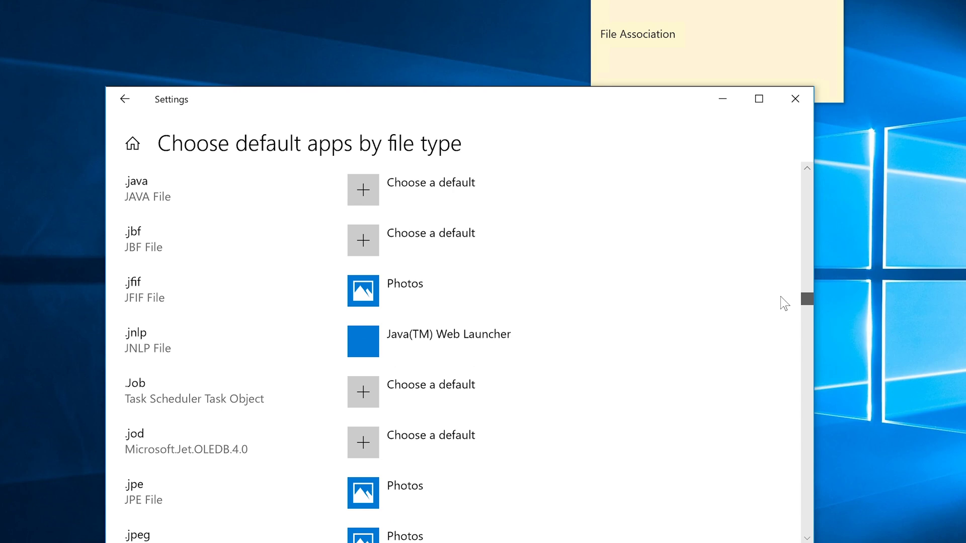
{"action": "left_click_drag", "start_coordinate": [780, 297], "coordinate": [780, 297]}
{"action": "scroll", "coordinate": [322, 355], "scroll_direction": "down", "scroll_amount": 3}
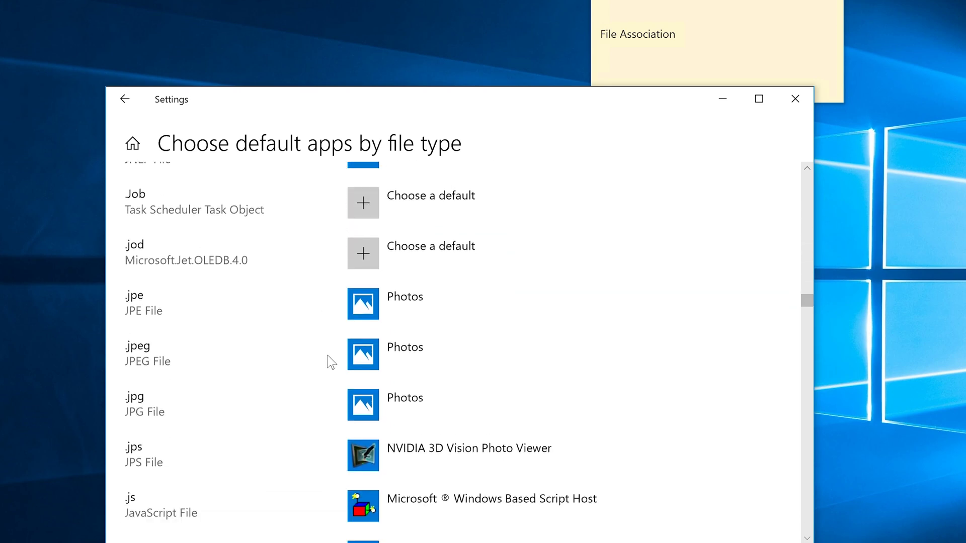
{"action": "scroll", "coordinate": [330, 355], "scroll_direction": "down", "scroll_amount": 5}
{"action": "scroll", "coordinate": [331, 355], "scroll_direction": "up", "scroll_amount": 1}
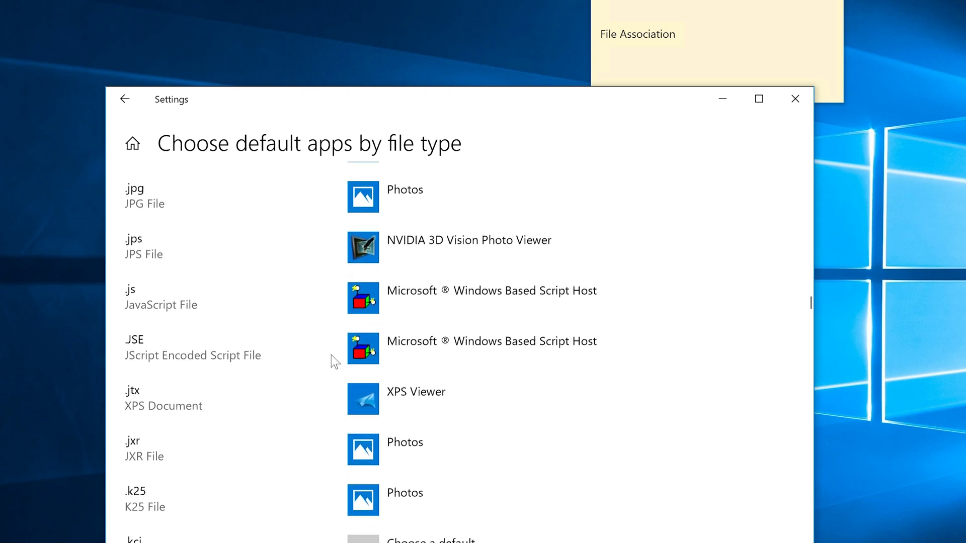
{"action": "scroll", "coordinate": [331, 355], "scroll_direction": "up", "scroll_amount": 4}
{"action": "scroll", "coordinate": [323, 353], "scroll_direction": "up", "scroll_amount": 1}
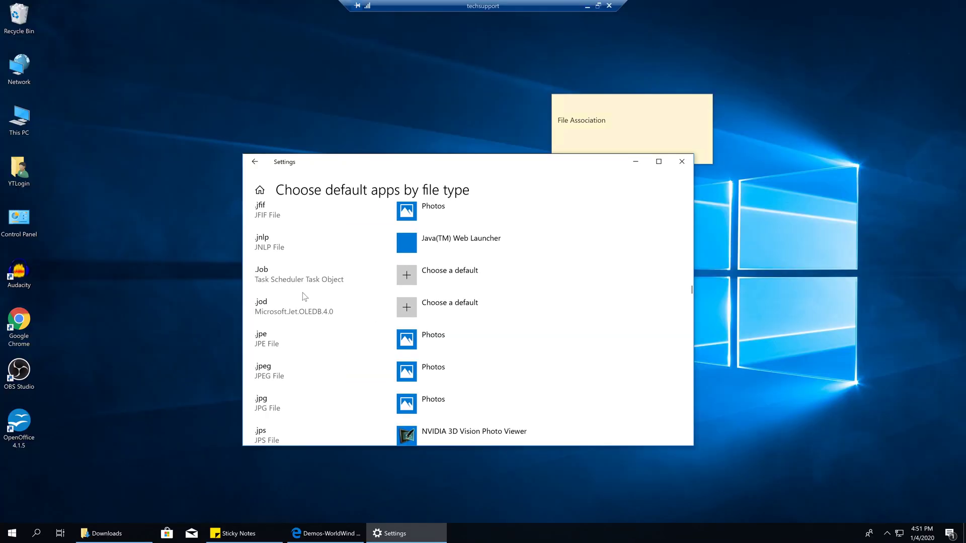
{"action": "left_click", "coordinate": [457, 240]}
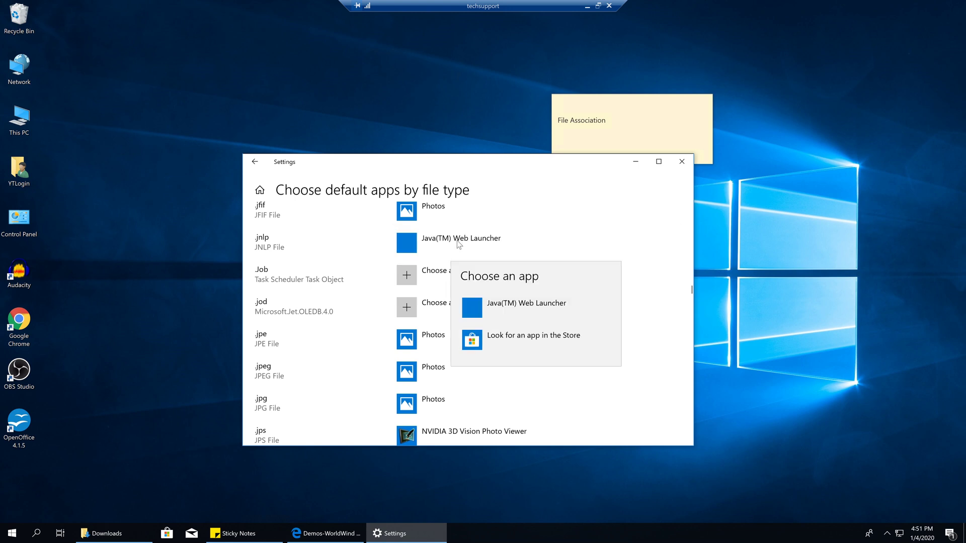
{"action": "left_click", "coordinate": [519, 308]}
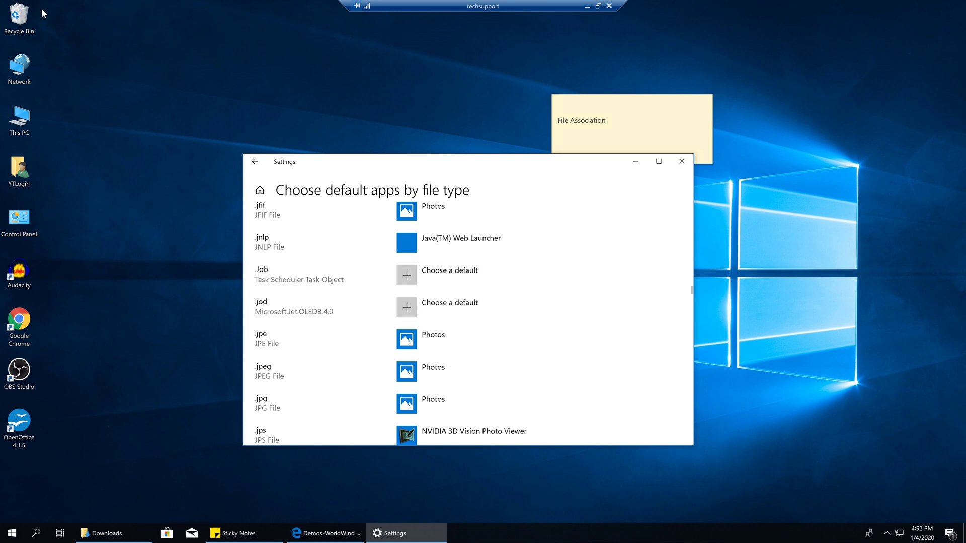
Browse from This PC to C:\Program Files (x86)\Java\jre1.8.0_231\bin
{"action": "double_click", "coordinate": [18, 124]}
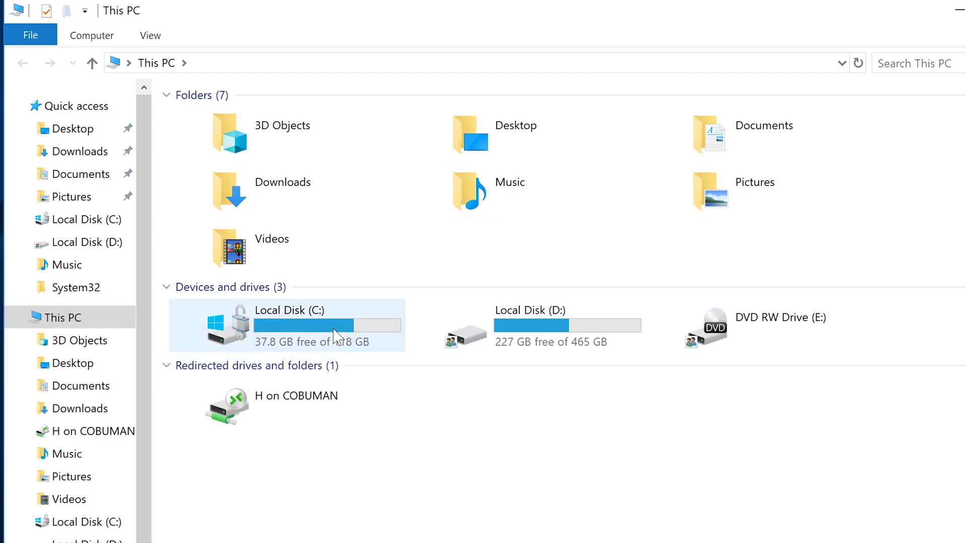
{"action": "double_click", "coordinate": [334, 330]}
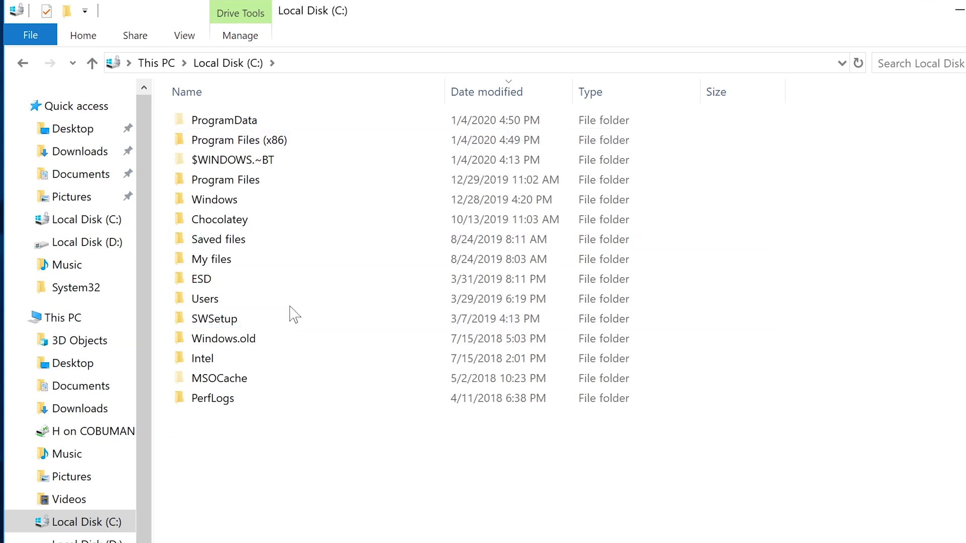
{"action": "double_click", "coordinate": [272, 142]}
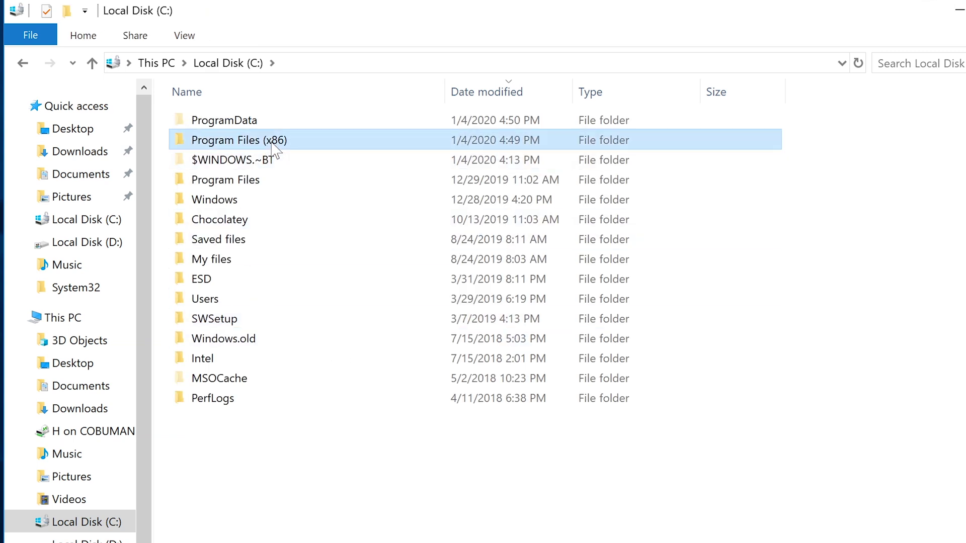
{"action": "double_click", "coordinate": [280, 144]}
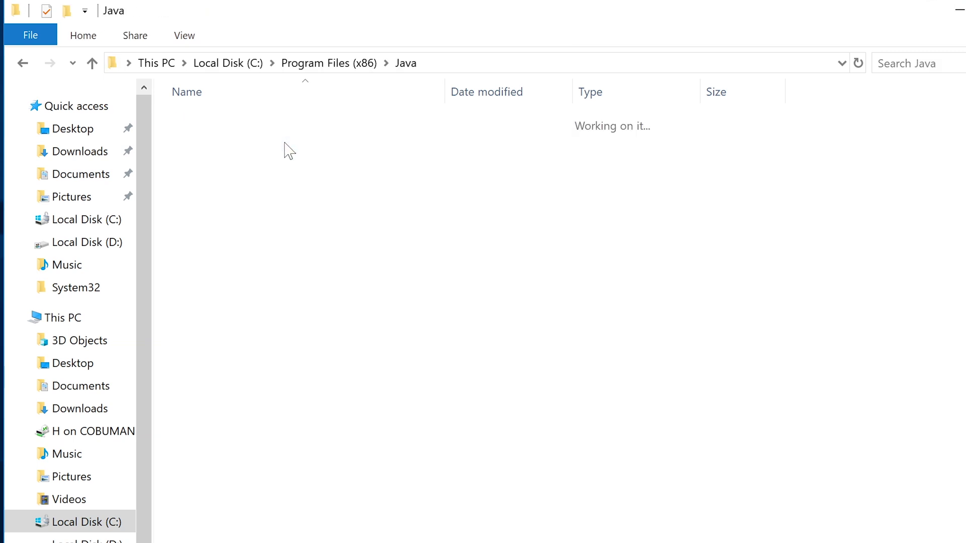
{"action": "double_click", "coordinate": [260, 123]}
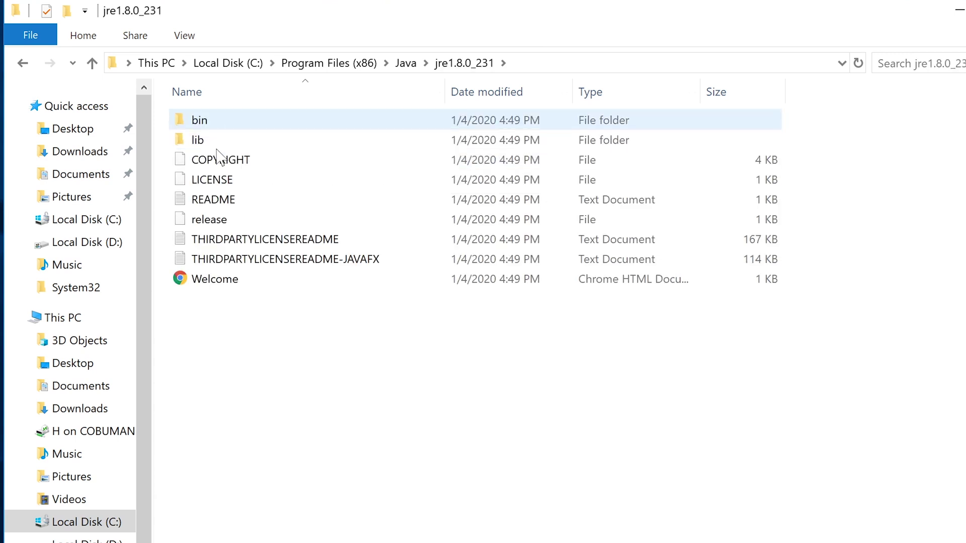
{"action": "double_click", "coordinate": [232, 128]}
Scroll through the bin folder's files and select the javaws application
{"action": "scroll", "coordinate": [323, 276], "scroll_direction": "down", "scroll_amount": 10}
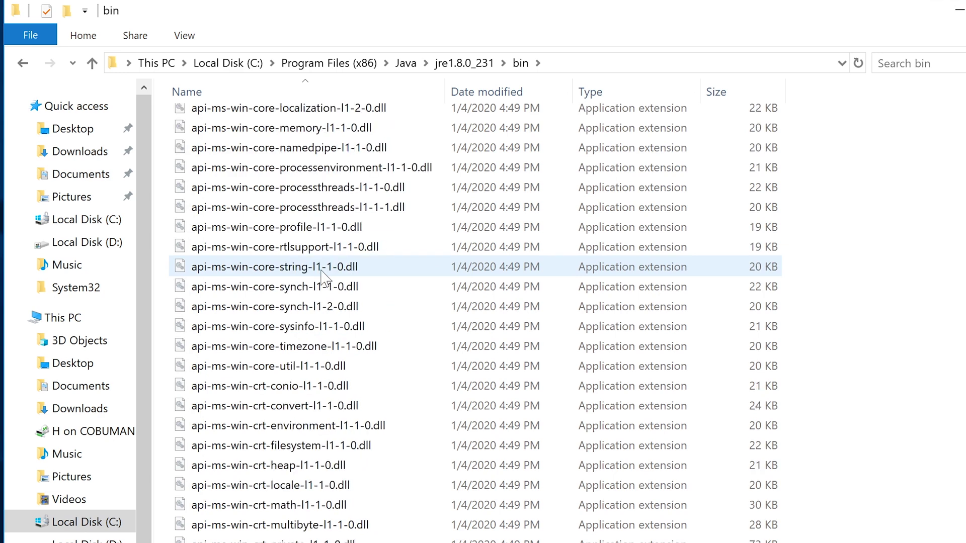
{"action": "scroll", "coordinate": [322, 275], "scroll_direction": "down", "scroll_amount": 11}
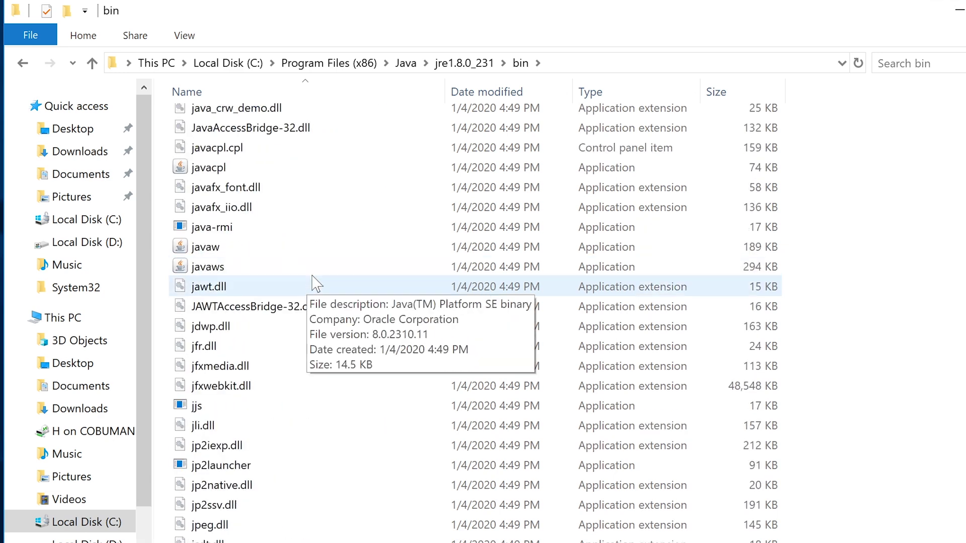
{"action": "scroll", "coordinate": [347, 291], "scroll_direction": "down", "scroll_amount": 10}
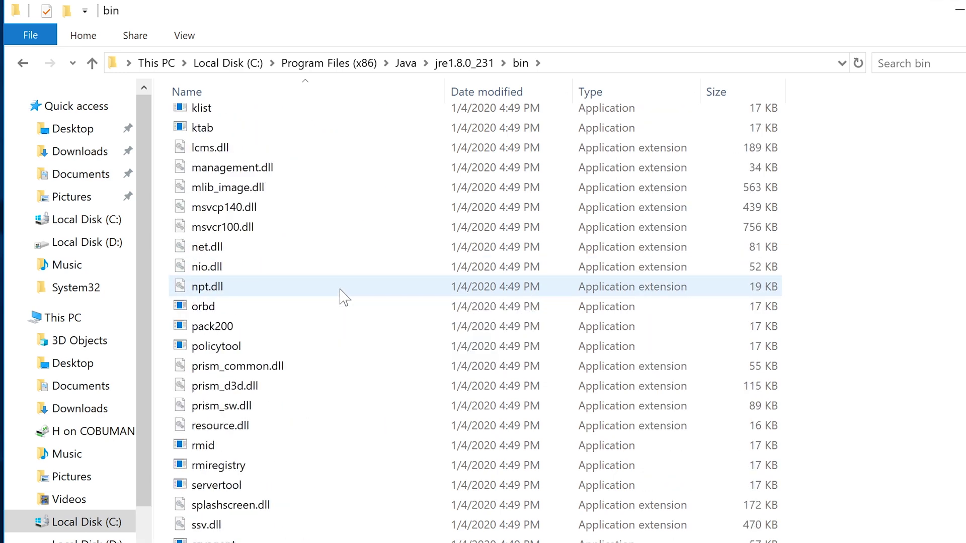
{"action": "scroll", "coordinate": [340, 289], "scroll_direction": "down", "scroll_amount": 3}
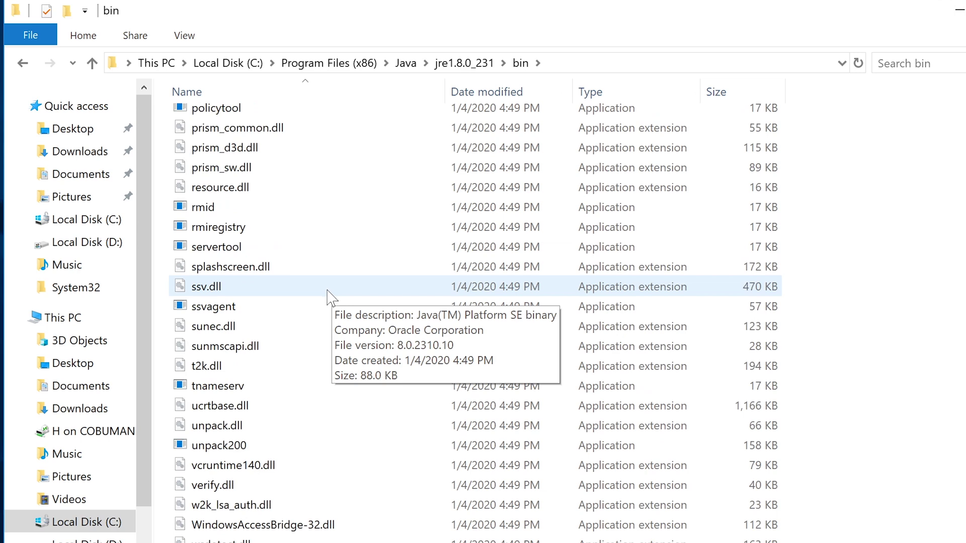
{"action": "scroll", "coordinate": [329, 297], "scroll_direction": "up", "scroll_amount": 6}
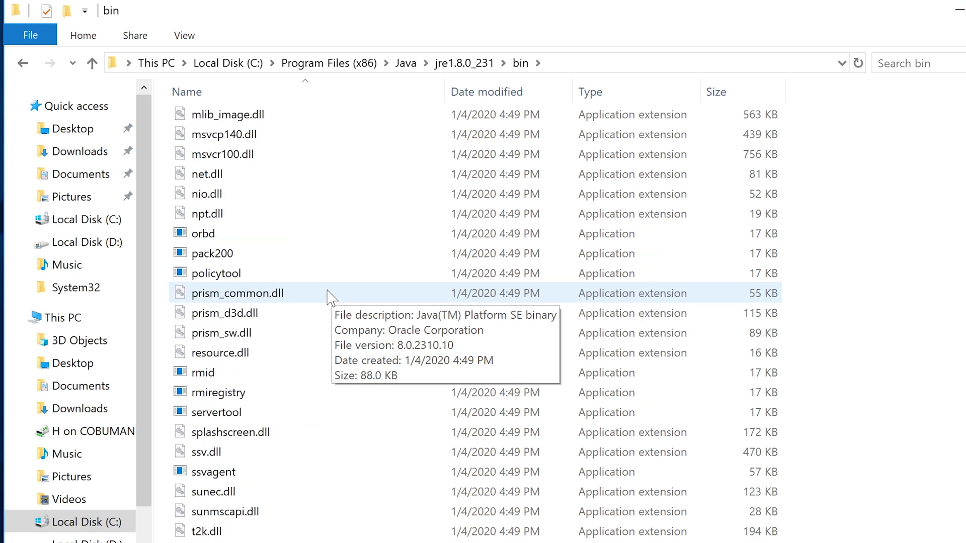
{"action": "scroll", "coordinate": [330, 297], "scroll_direction": "up", "scroll_amount": 3}
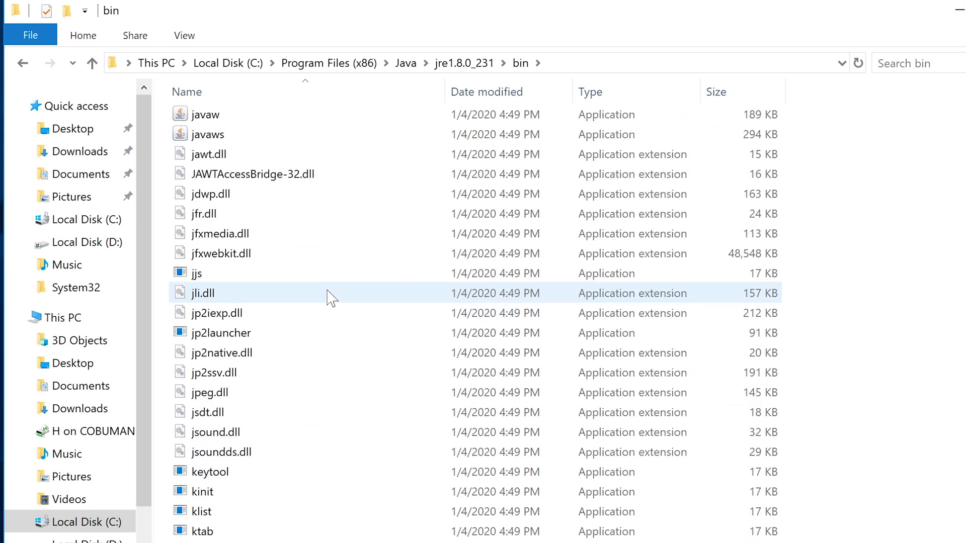
{"action": "scroll", "coordinate": [332, 298], "scroll_direction": "up", "scroll_amount": 2}
{"action": "scroll", "coordinate": [332, 298], "scroll_direction": "up", "scroll_amount": 2}
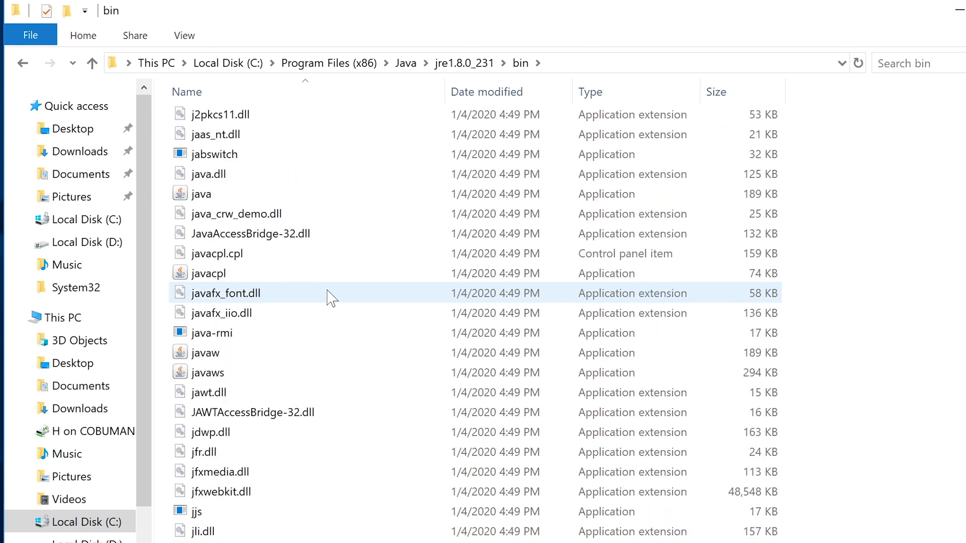
{"action": "scroll", "coordinate": [309, 292], "scroll_direction": "up", "scroll_amount": 1}
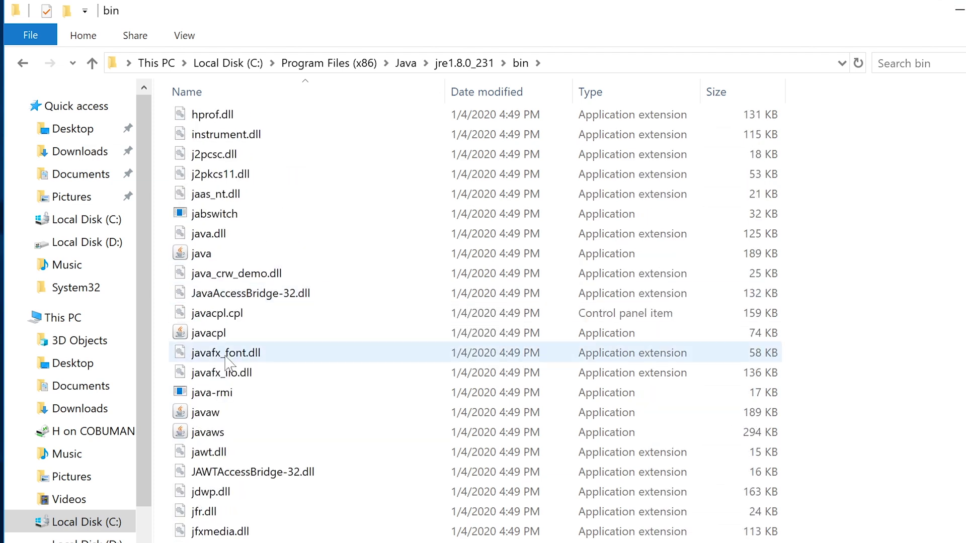
{"action": "scroll", "coordinate": [245, 342], "scroll_direction": "up", "scroll_amount": 9}
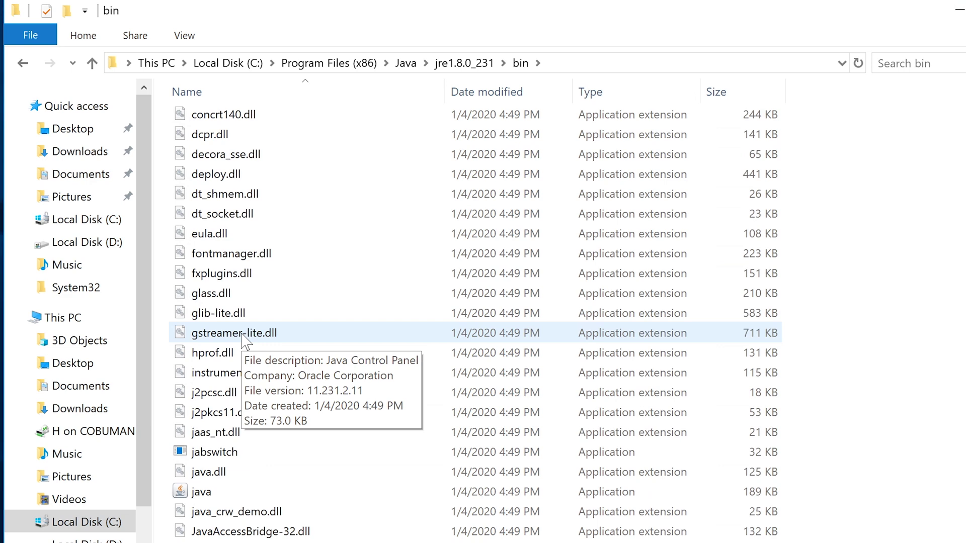
{"action": "scroll", "coordinate": [245, 342], "scroll_direction": "up", "scroll_amount": 10}
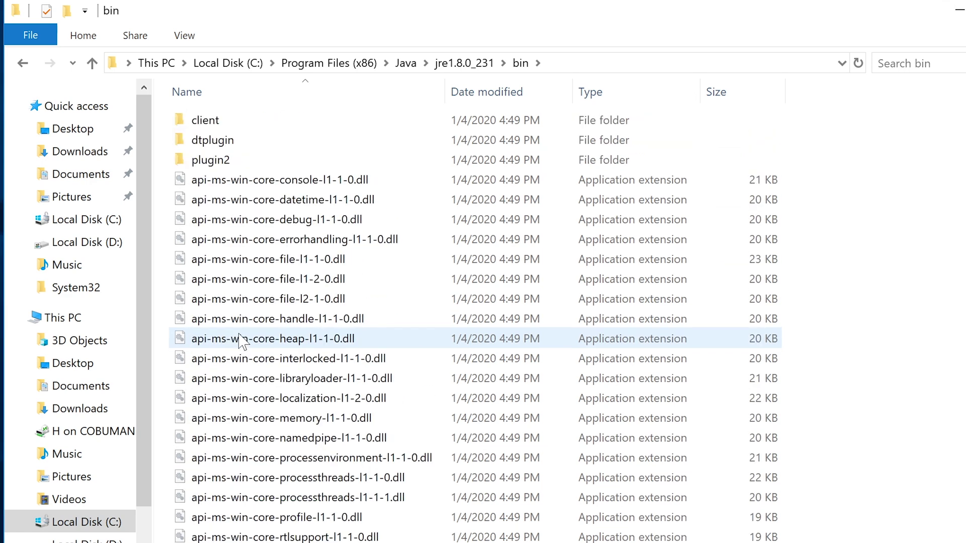
{"action": "scroll", "coordinate": [243, 342], "scroll_direction": "down", "scroll_amount": 18}
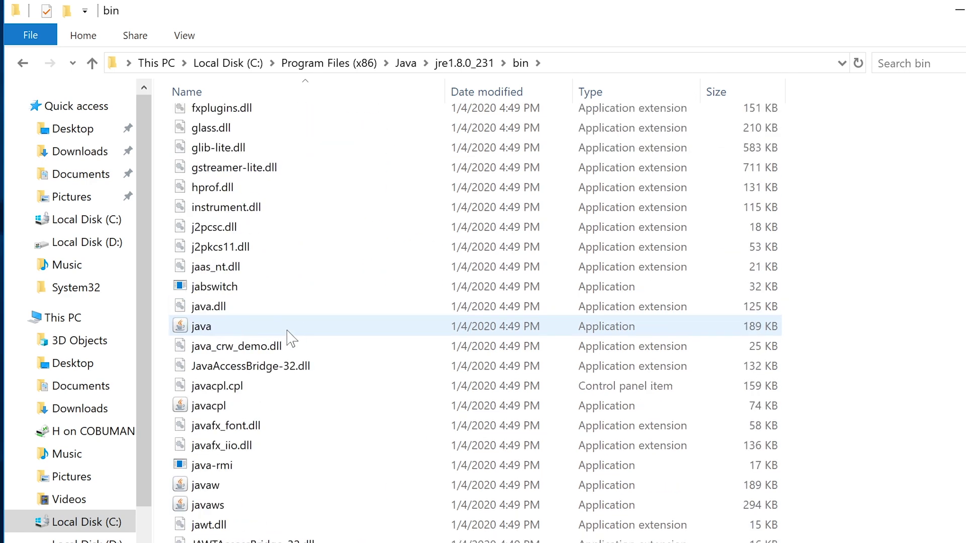
{"action": "left_click", "coordinate": [232, 505]}
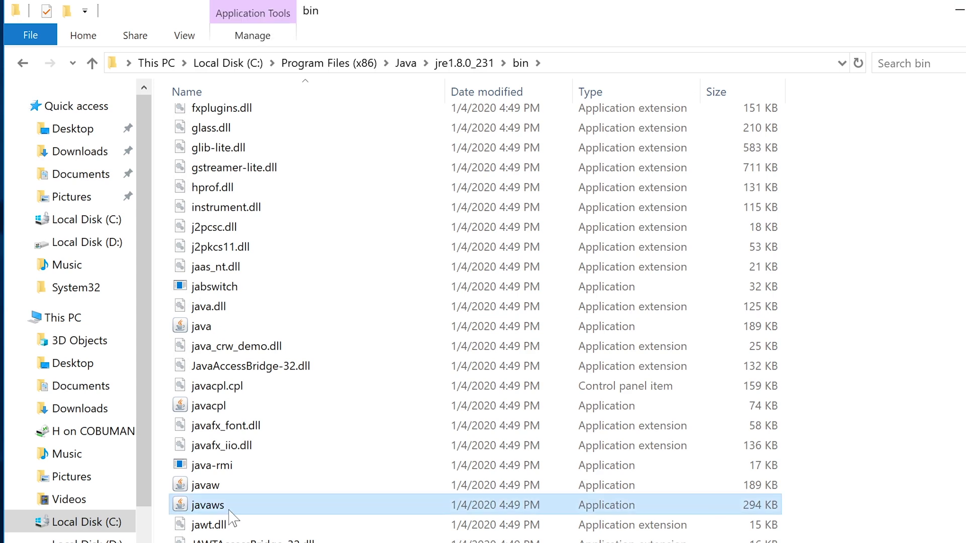
{"action": "scroll", "coordinate": [233, 513], "scroll_direction": "down", "scroll_amount": 1}
{"action": "scroll", "coordinate": [233, 513], "scroll_direction": "down", "scroll_amount": 2}
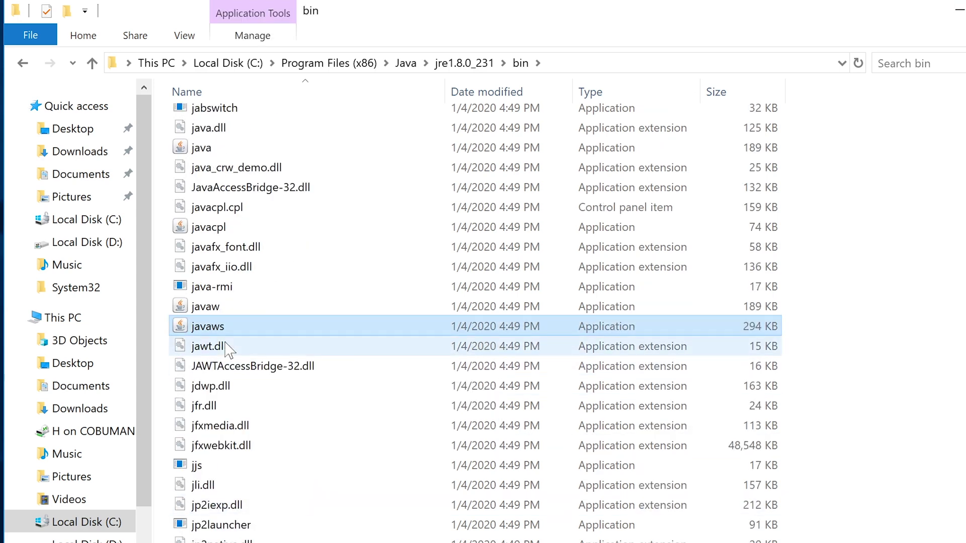
{"action": "mouse_move", "coordinate": [220, 333]}
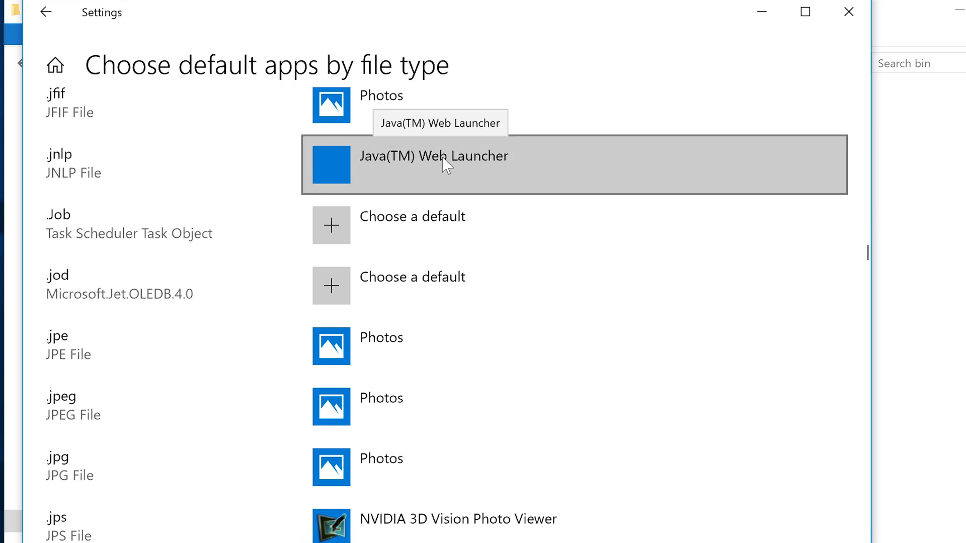
Minimize the default-apps settings and select javacpl (74 KB) in the jre1.8.0_231 bin folder
{"action": "left_click", "coordinate": [759, 13]}
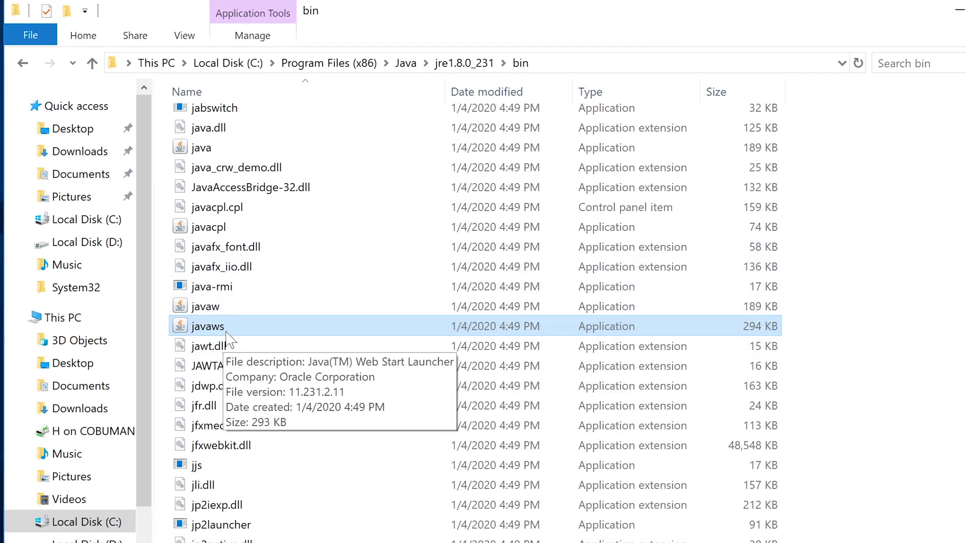
{"action": "left_click", "coordinate": [229, 230]}
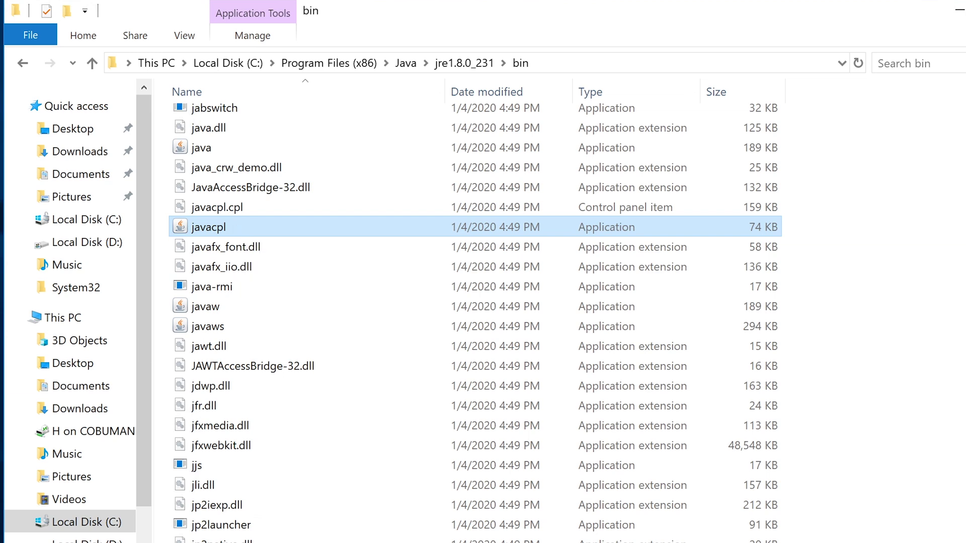
Search 'control' to reach Control Panel and open the Java Control Panel, nudging its window down
{"action": "left_click", "coordinate": [36, 533]}
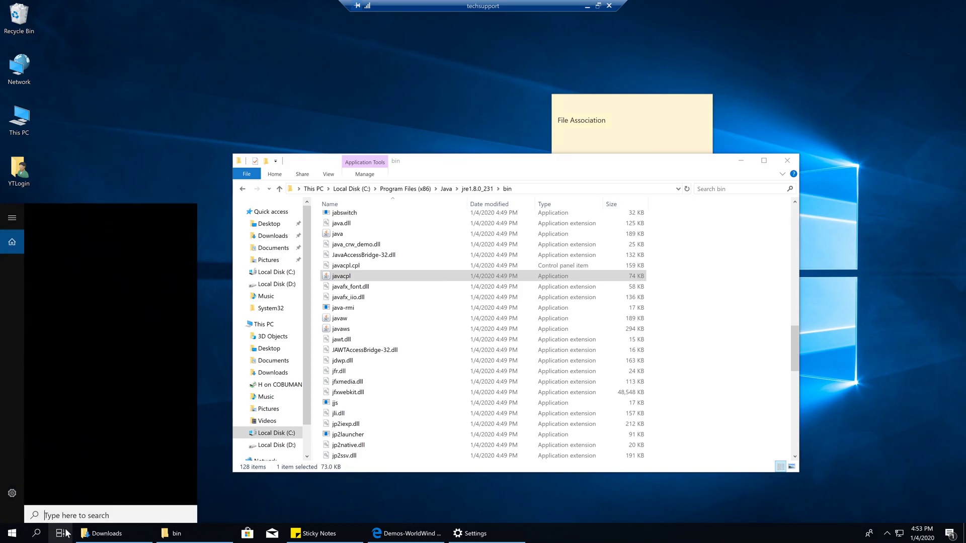
{"action": "type", "text": "control"}
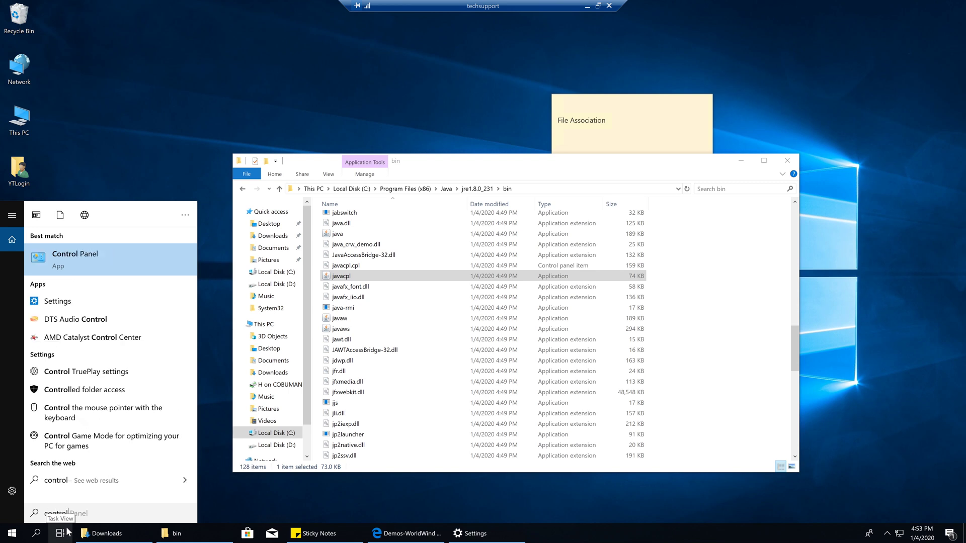
{"action": "key", "text": "Return"}
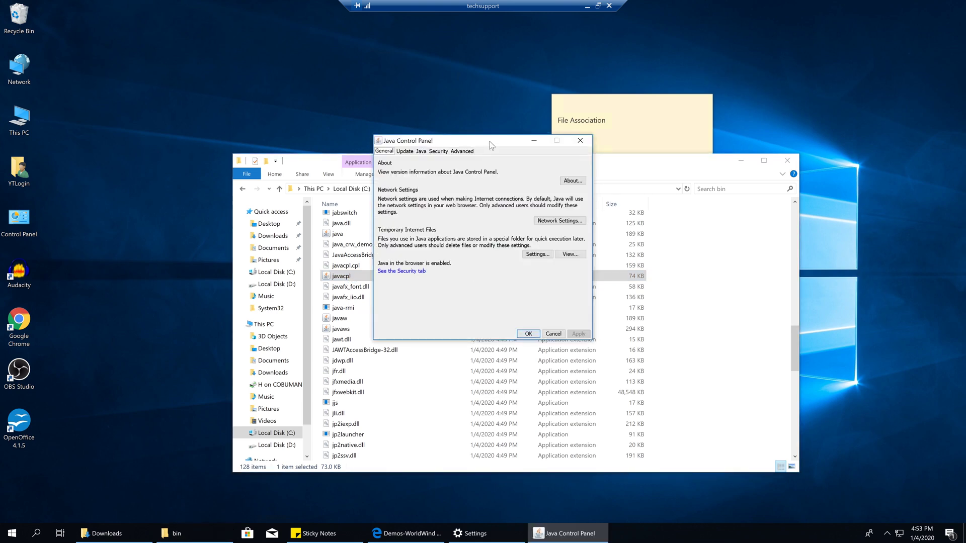
{"action": "left_click_drag", "start_coordinate": [490, 141], "coordinate": [486, 149]}
{"action": "left_click", "coordinate": [735, 161]}
Open the Java Cache Viewer and enlarge it to show NASA's World Wind KML Viewer entry in full
{"action": "left_click", "coordinate": [735, 161]}
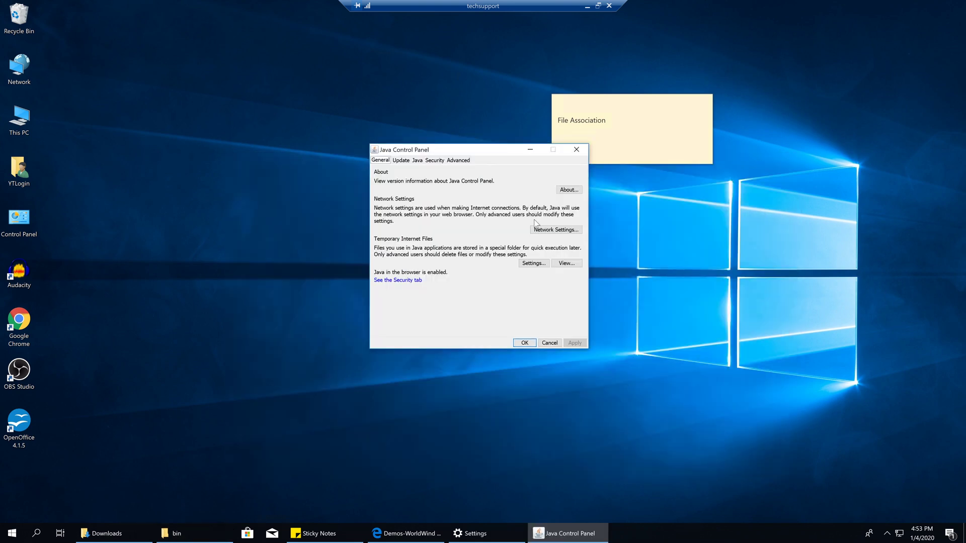
{"action": "left_click_drag", "start_coordinate": [502, 148], "coordinate": [492, 179]}
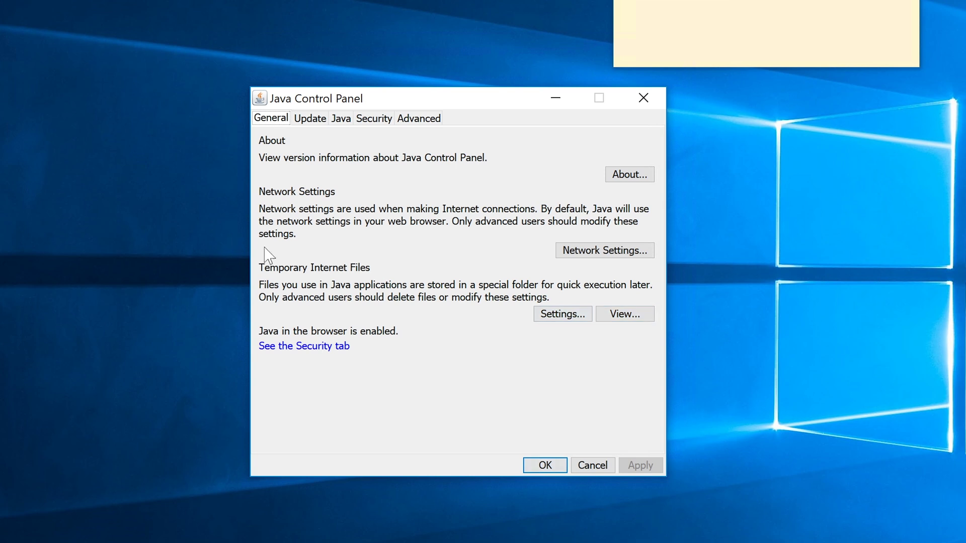
{"action": "left_click", "coordinate": [616, 318]}
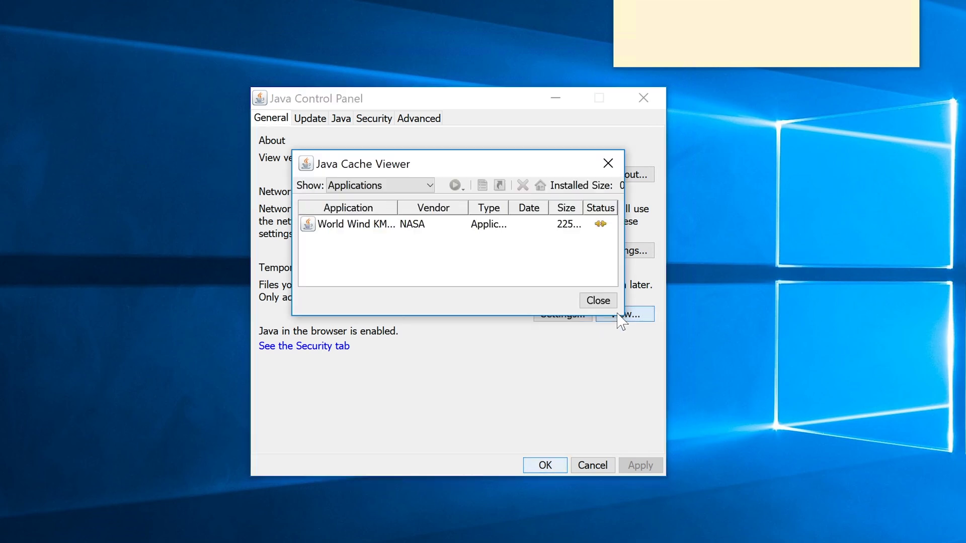
{"action": "left_click", "coordinate": [352, 223]}
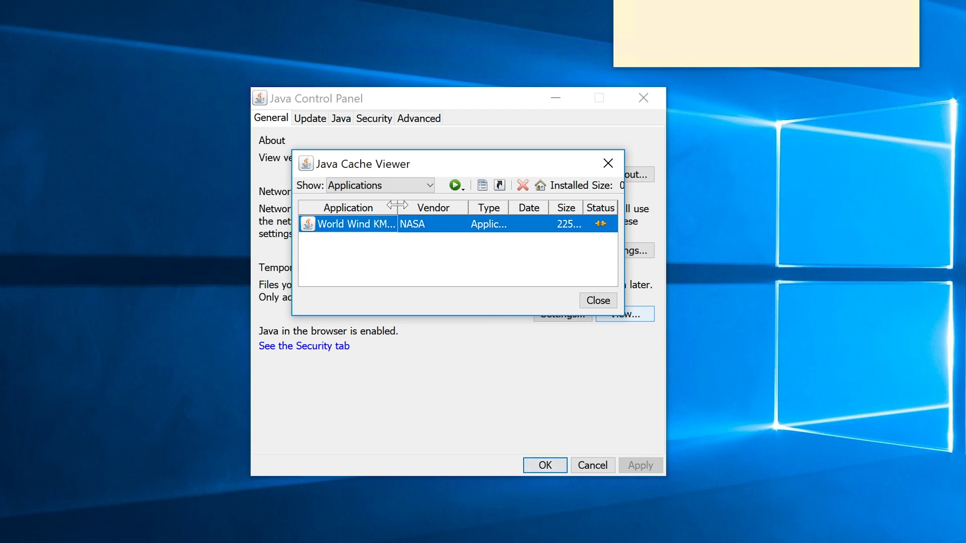
{"action": "left_click_drag", "start_coordinate": [397, 207], "coordinate": [416, 208]}
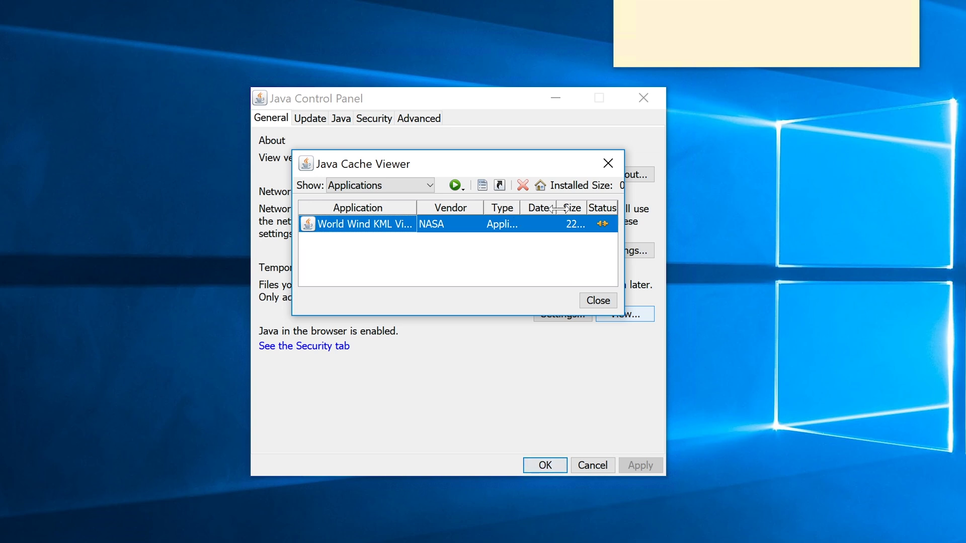
{"action": "left_click_drag", "start_coordinate": [292, 151], "coordinate": [92, 90]}
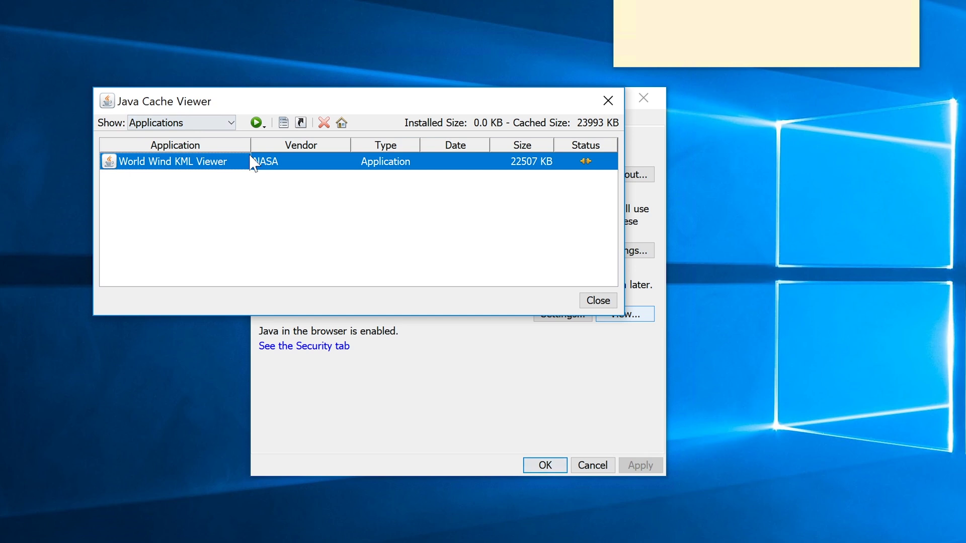
{"action": "left_click_drag", "start_coordinate": [251, 145], "coordinate": [301, 147]}
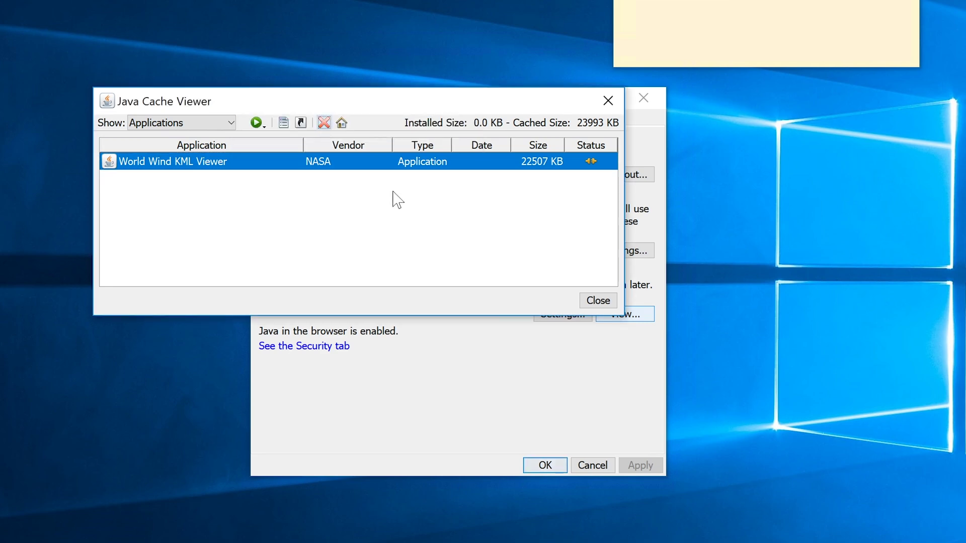
Delete World Wind KML Viewer from the Java cache and relaunch KMLViewer.jnlp from Downloads
{"action": "left_click", "coordinate": [324, 123]}
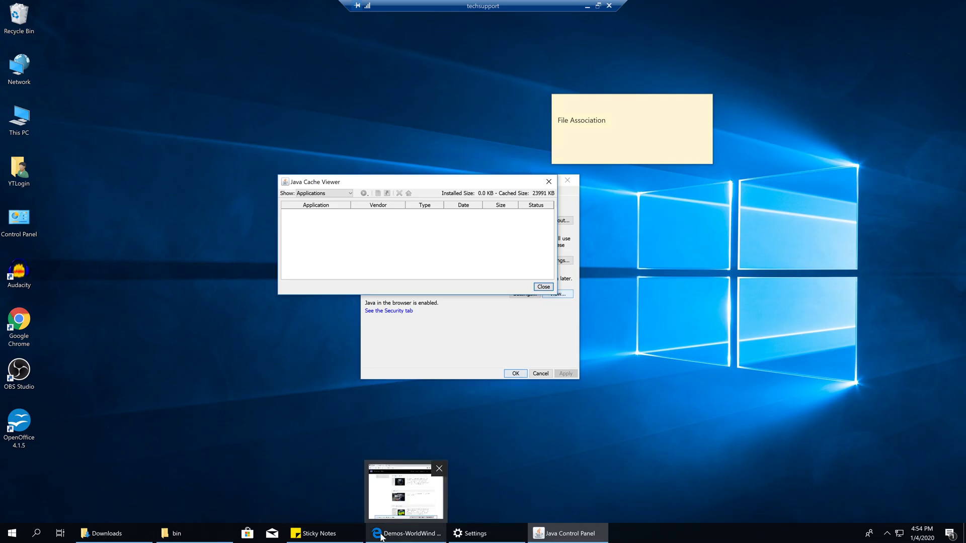
{"action": "left_click", "coordinate": [127, 541]}
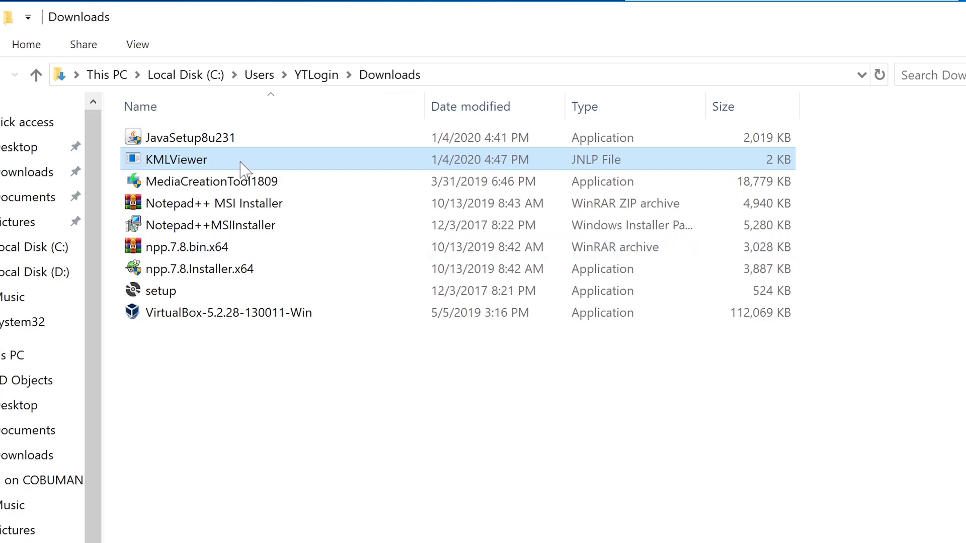
{"action": "double_click", "coordinate": [189, 160]}
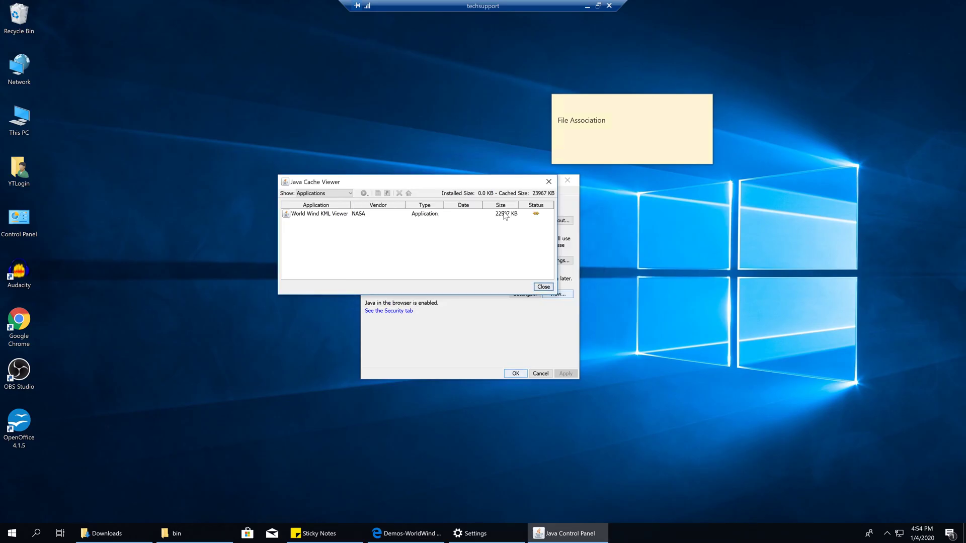
Select the re-cached World Wind KML Viewer entry and dismiss the OpenGL ES driver error
{"action": "left_click", "coordinate": [374, 214]}
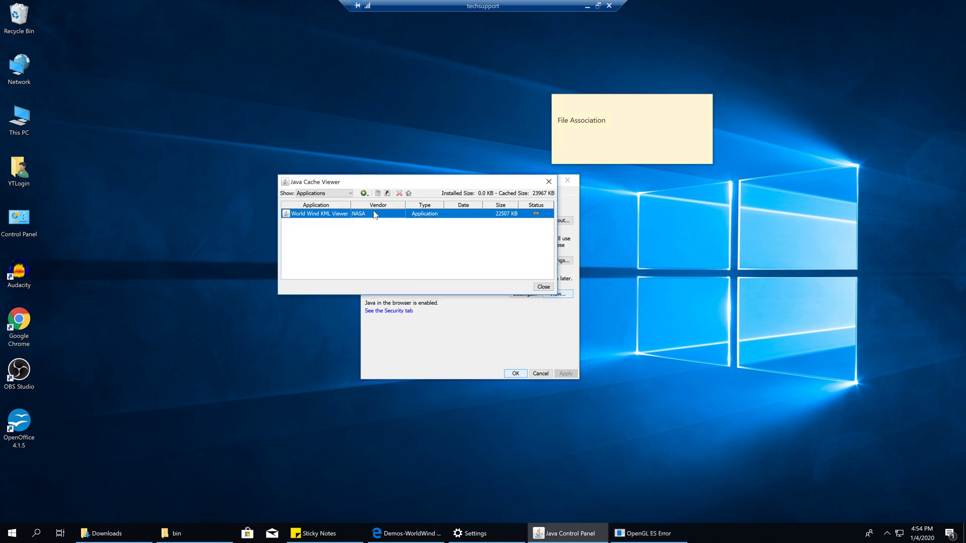
{"action": "left_click_drag", "start_coordinate": [522, 179], "coordinate": [472, 142]}
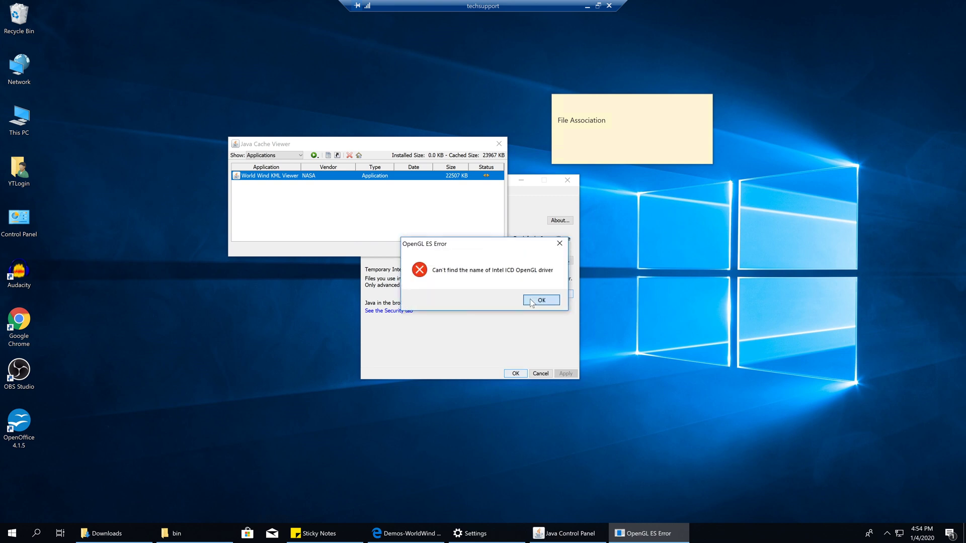
{"action": "left_click", "coordinate": [560, 245]}
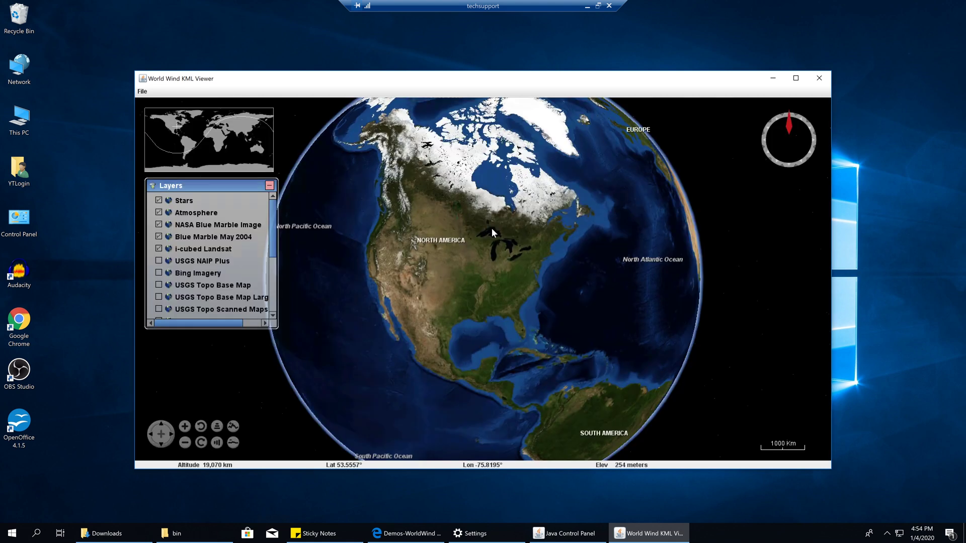
{"action": "left_click_drag", "start_coordinate": [491, 228], "coordinate": [473, 317]}
{"action": "scroll", "coordinate": [474, 318], "scroll_direction": "down", "scroll_amount": 3}
{"action": "scroll", "coordinate": [474, 318], "scroll_direction": "down", "scroll_amount": 3}
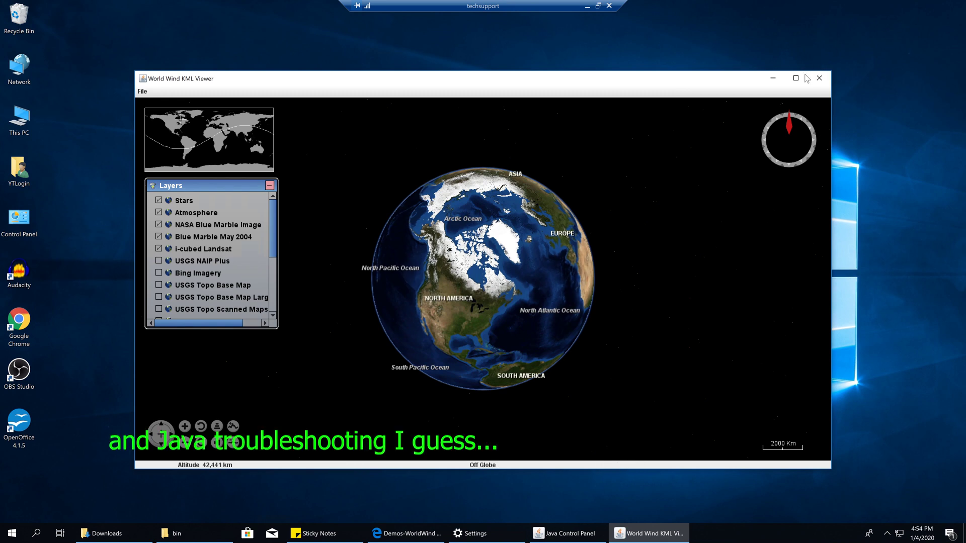
{"action": "left_click", "coordinate": [775, 78]}
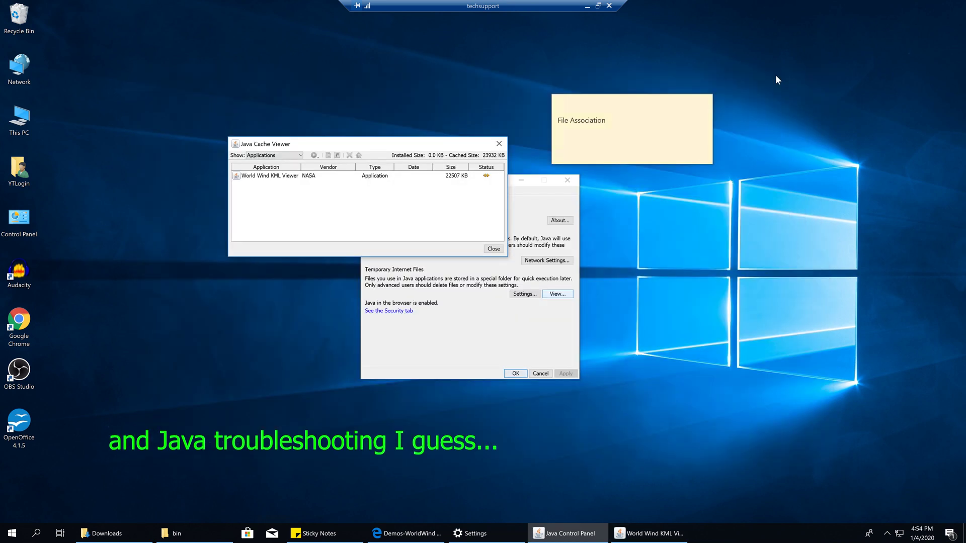
Close the cache viewer, minimize the KML viewer and browser, and open Security's Exception Site List
{"action": "left_click", "coordinate": [496, 143]}
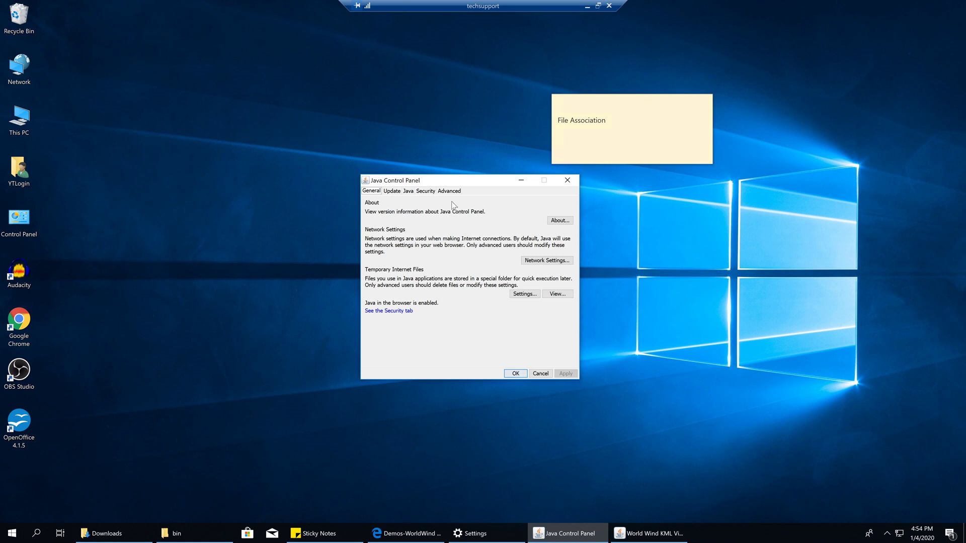
{"action": "left_click", "coordinate": [425, 191]}
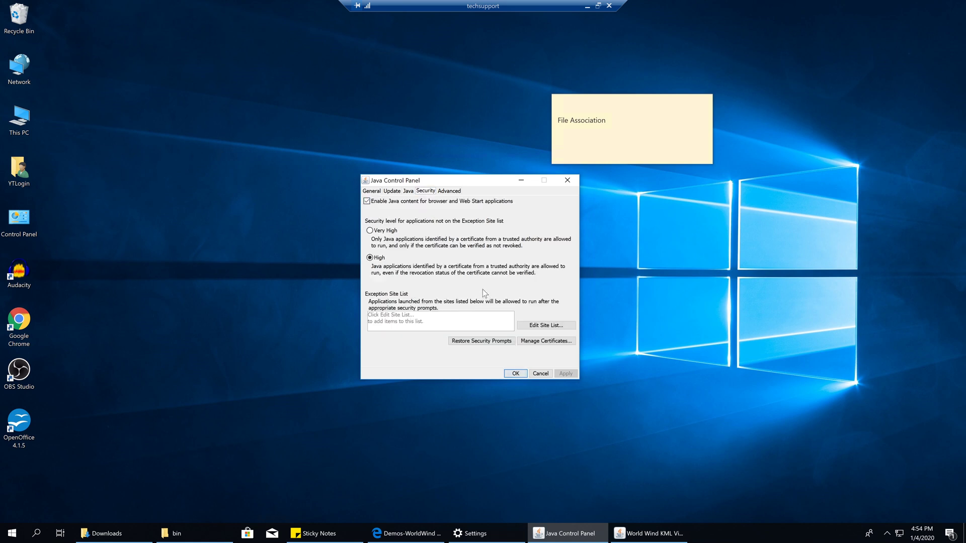
{"action": "left_click", "coordinate": [647, 536]}
{"action": "left_click", "coordinate": [646, 534]}
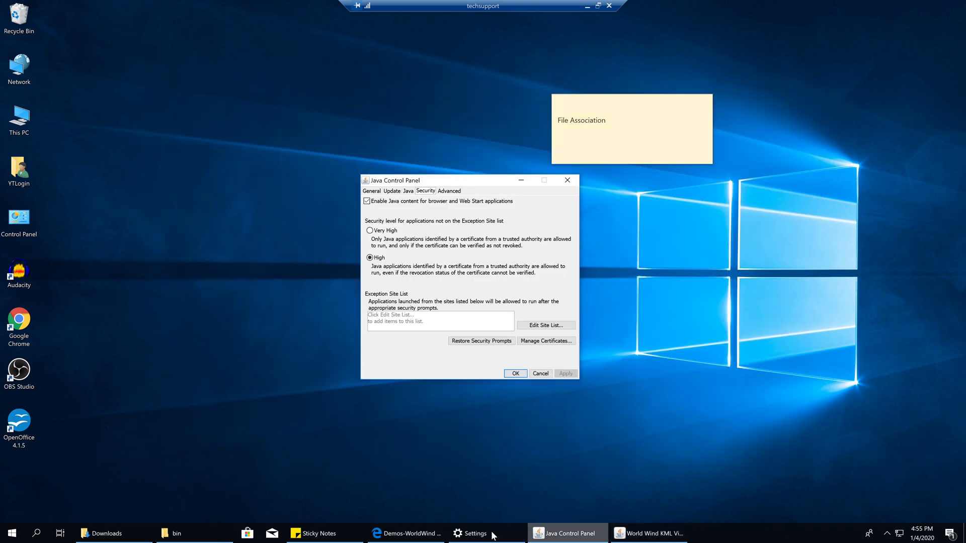
{"action": "left_click", "coordinate": [407, 533]}
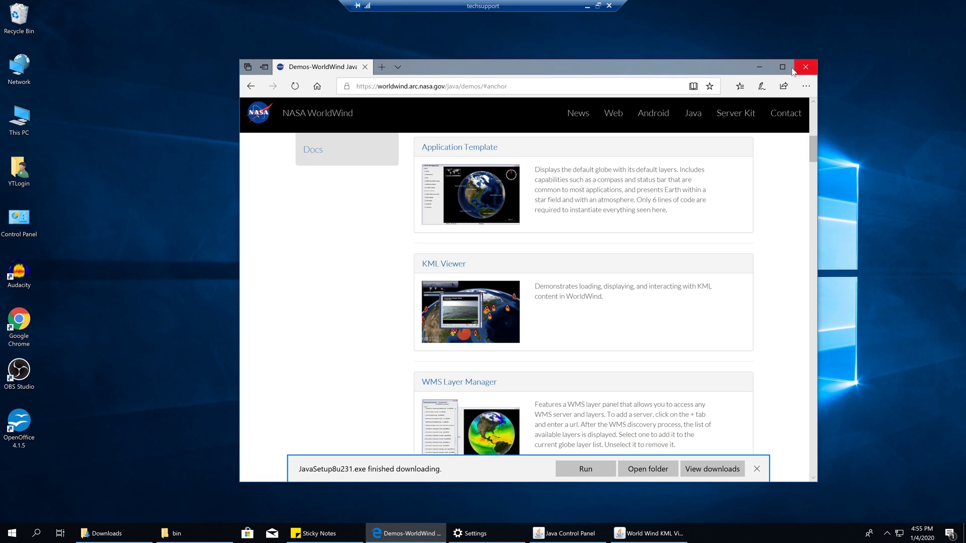
{"action": "left_click", "coordinate": [759, 66]}
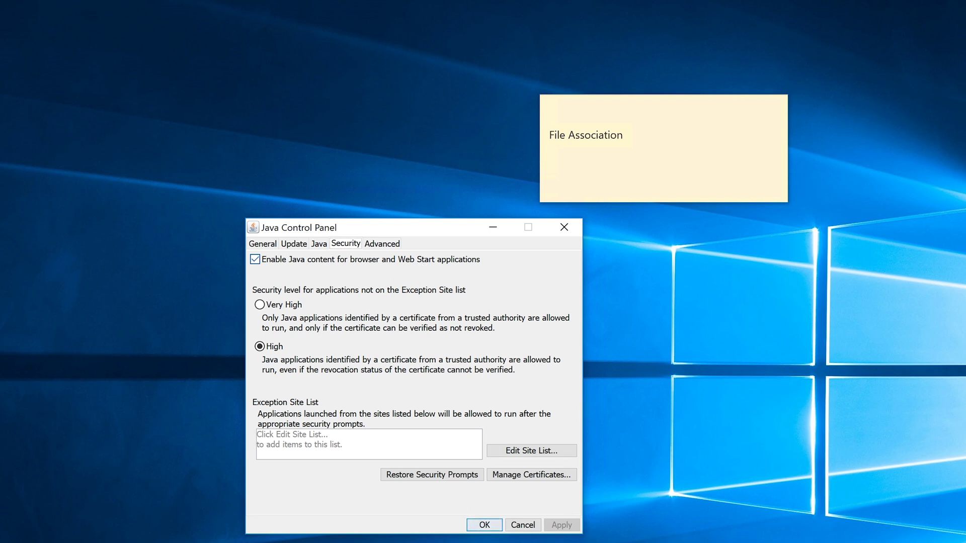
{"action": "left_click", "coordinate": [521, 450]}
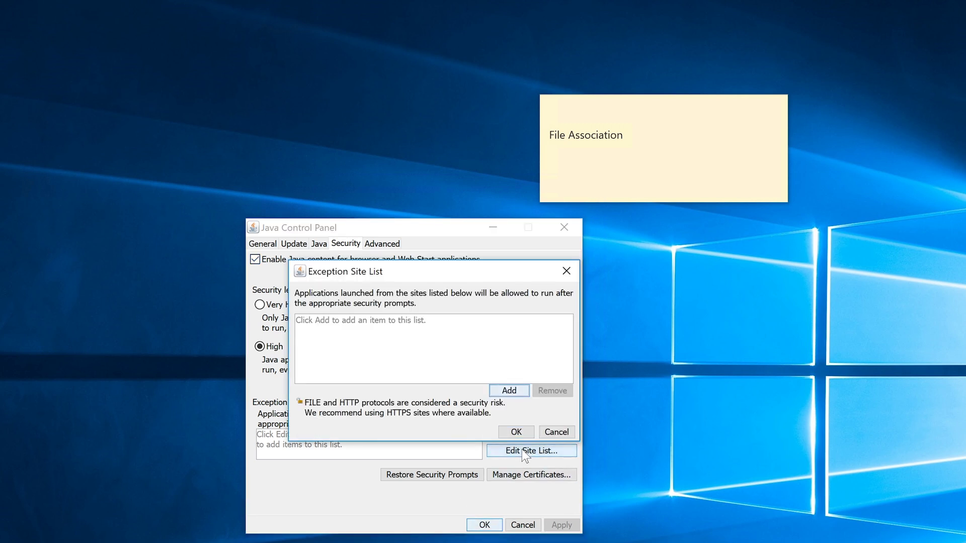
{"action": "left_click", "coordinate": [515, 392]}
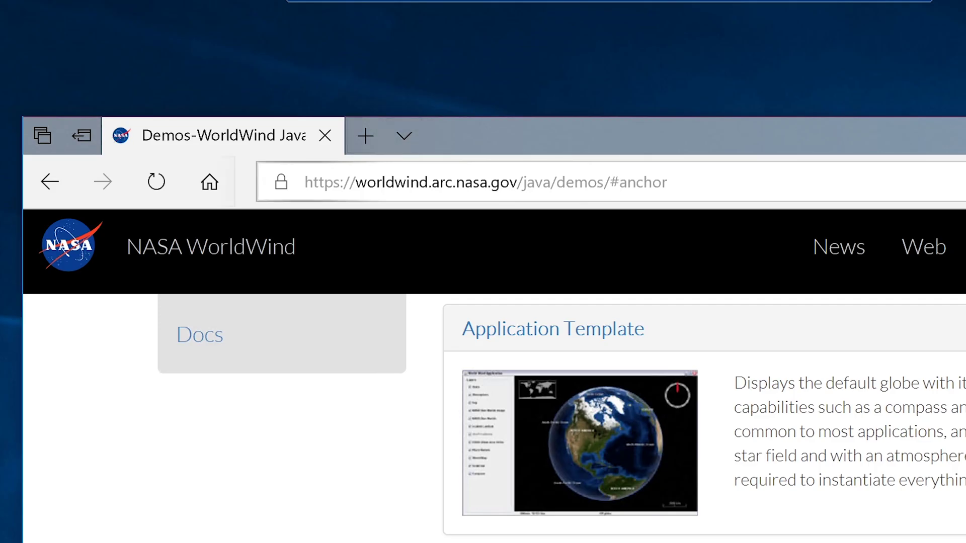
{"action": "left_click_drag", "start_coordinate": [305, 182], "coordinate": [517, 182]}
{"action": "right_click", "coordinate": [442, 181]}
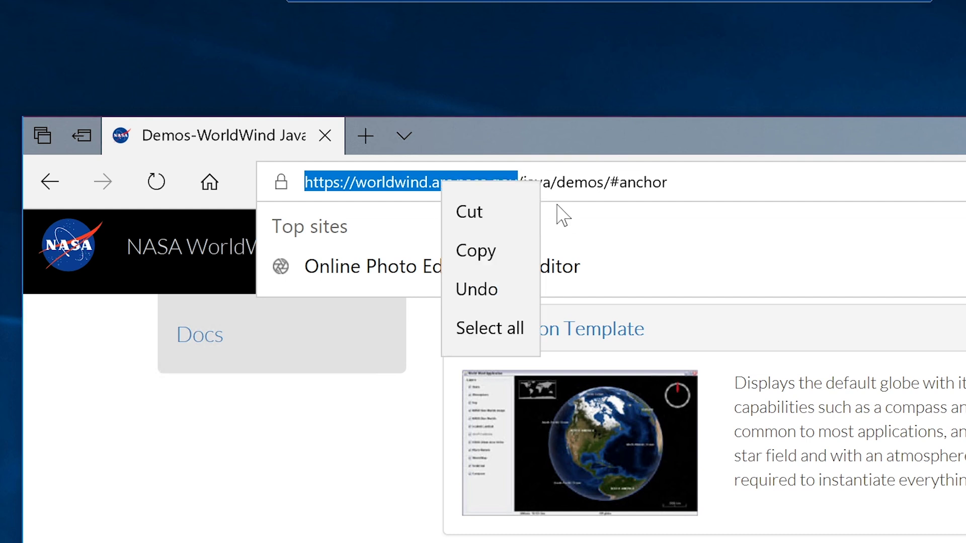
{"action": "left_click", "coordinate": [504, 252]}
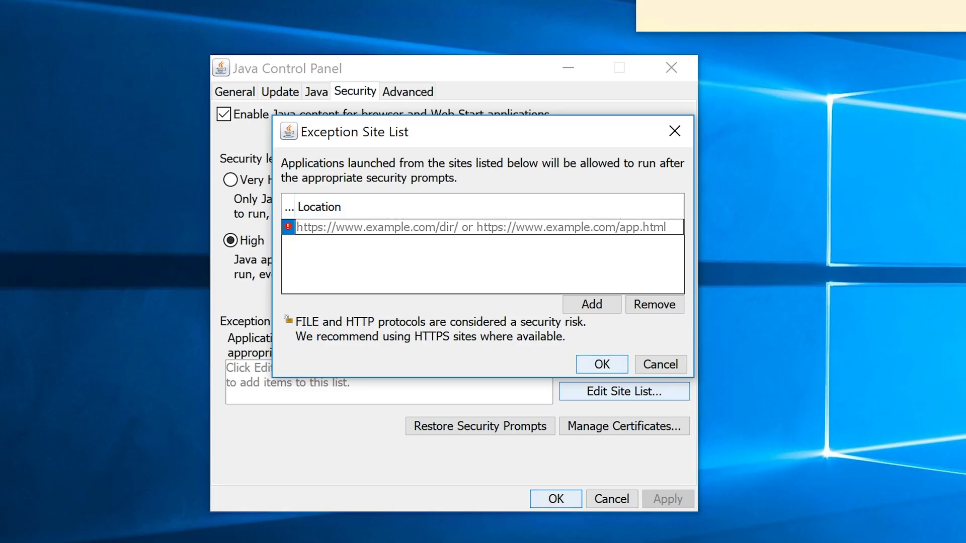
{"action": "key", "text": "ctrl+v"}
{"action": "left_click", "coordinate": [587, 303]}
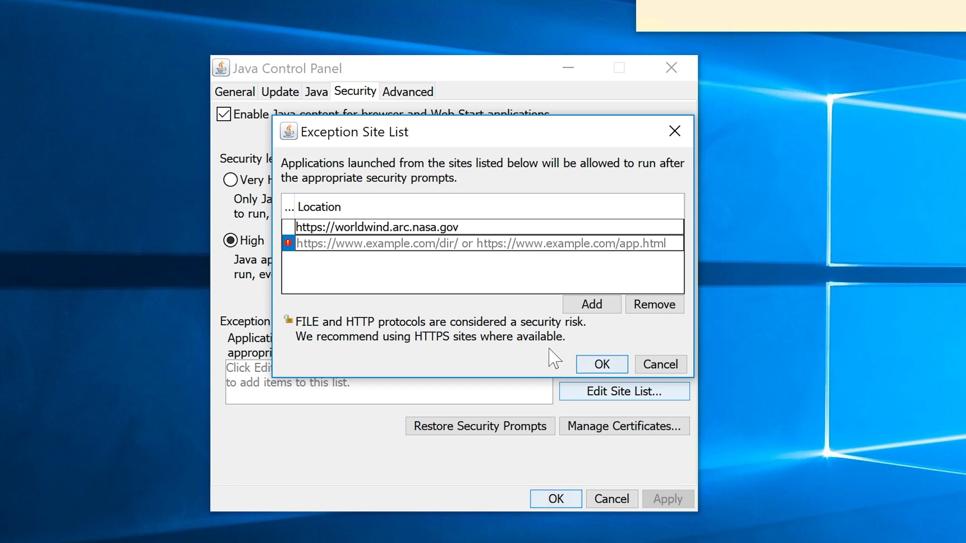
{"action": "left_click_drag", "start_coordinate": [534, 127], "coordinate": [516, 131]}
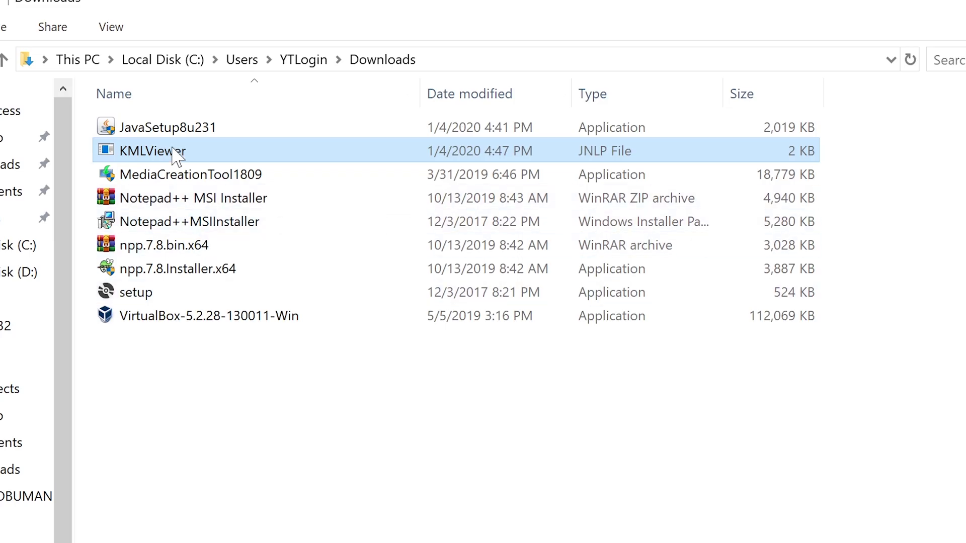
{"action": "double_click", "coordinate": [173, 150]}
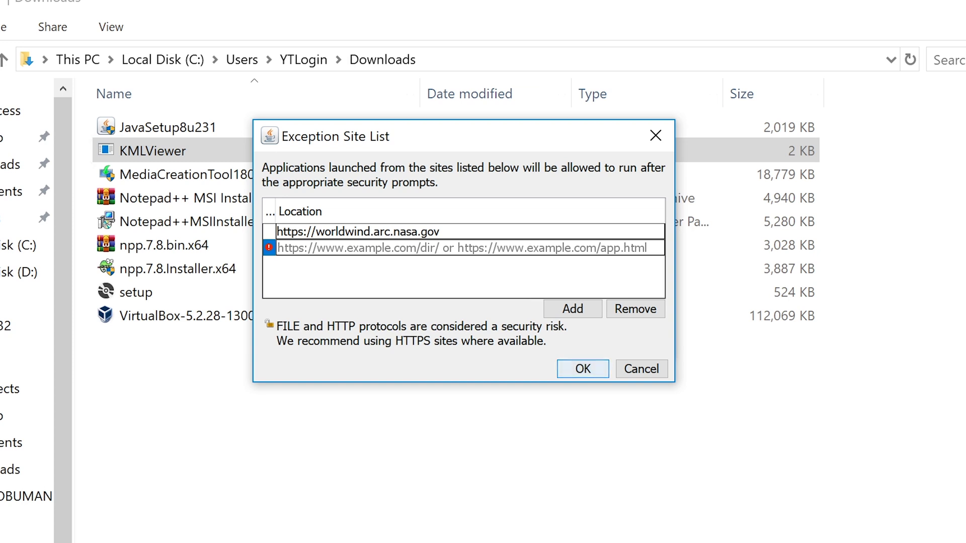
{"action": "type", "text": "http"}
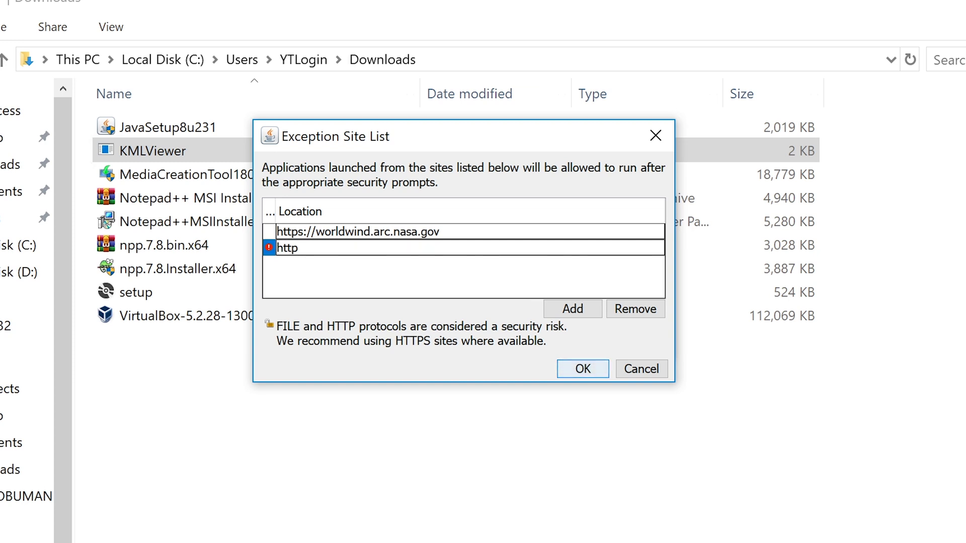
{"action": "type", "text": "s://worldwin.ca"}
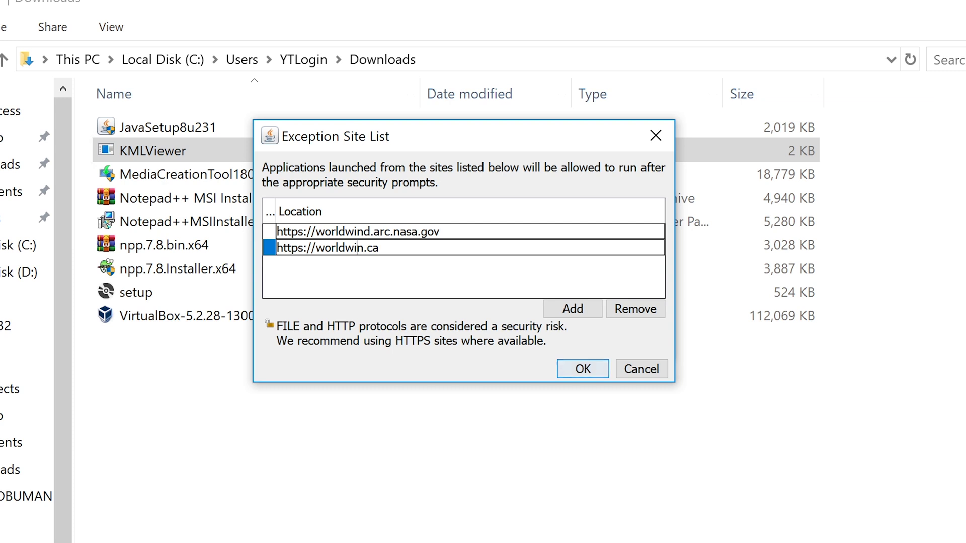
{"action": "key", "text": "Return"}
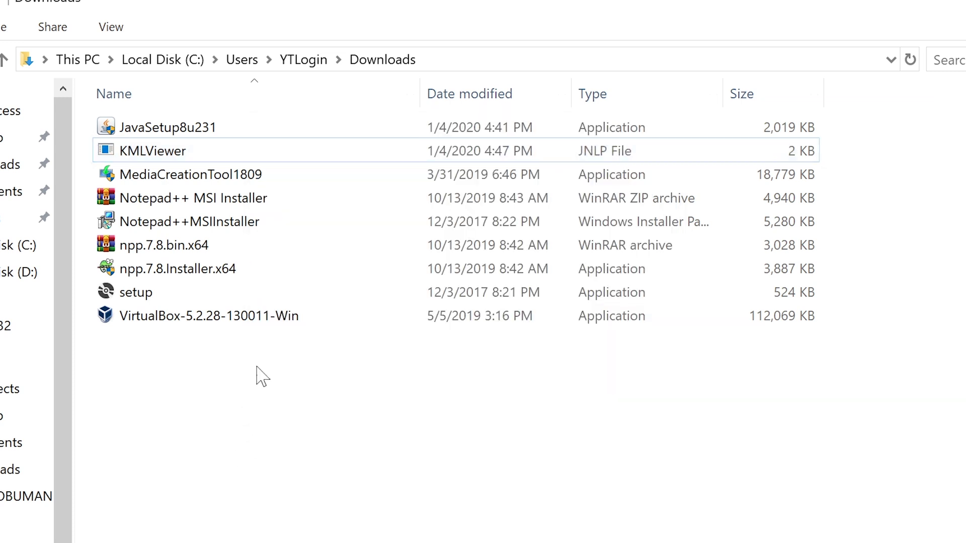
{"action": "double_click", "coordinate": [216, 150]}
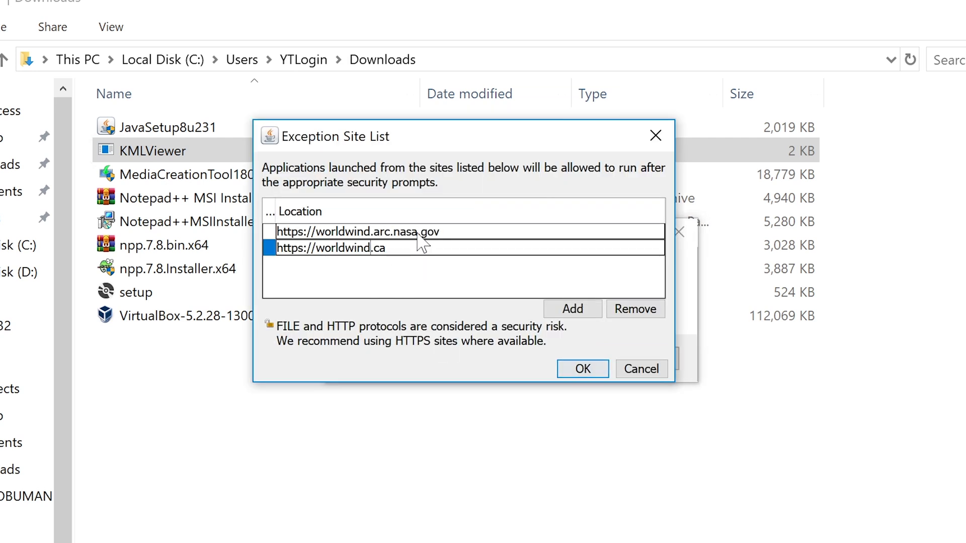
Clear the worldwin.ca text so only the NASA site remains in the exception list
{"action": "key", "text": "ctrl+a"}
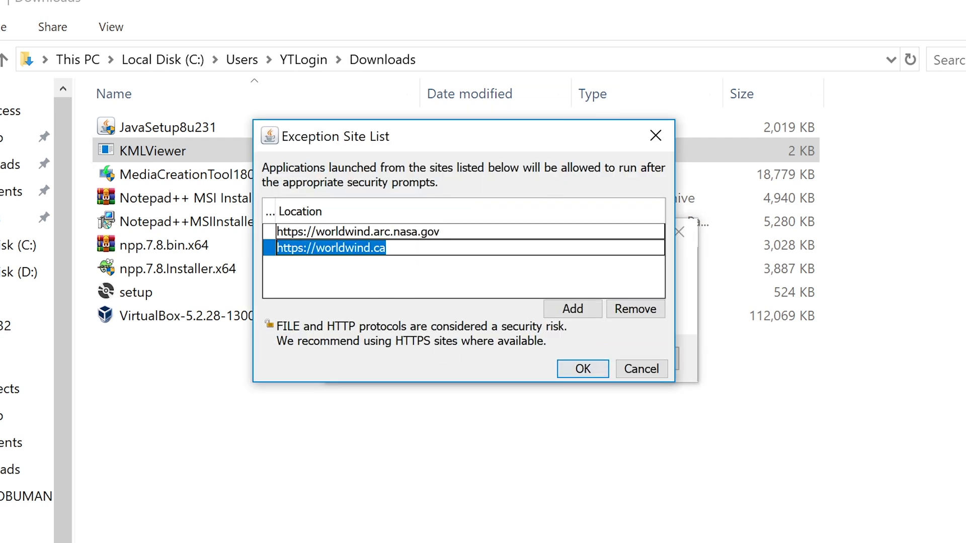
{"action": "key", "text": "BackSpace"}
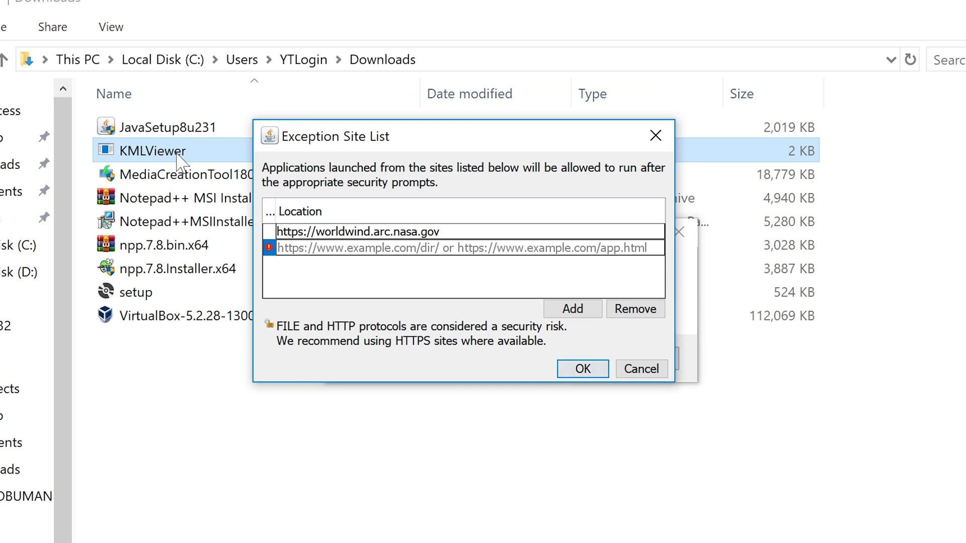
{"action": "left_click_drag", "start_coordinate": [463, 137], "coordinate": [439, 247]}
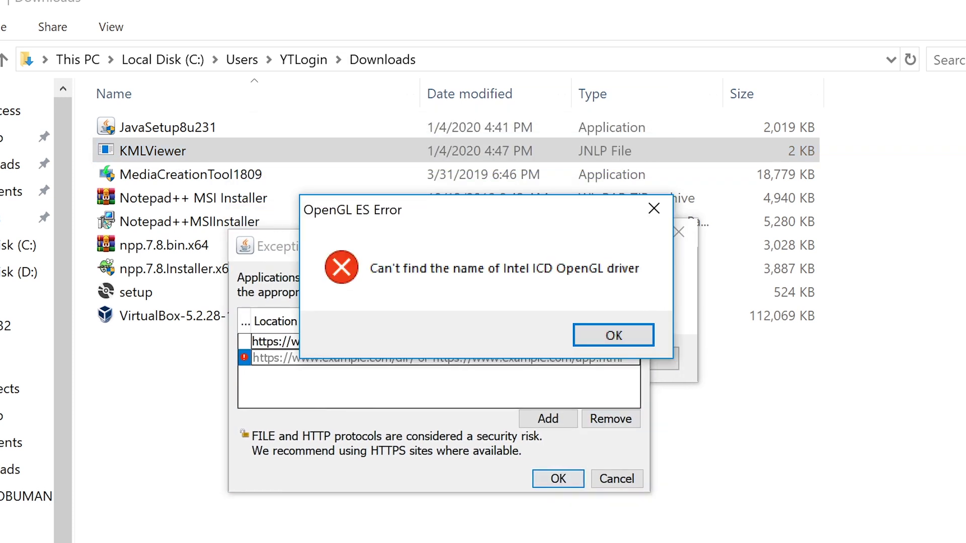
Dismiss the repeated OpenGL ES errors and close the Exception Site List
{"action": "left_click", "coordinate": [614, 335]}
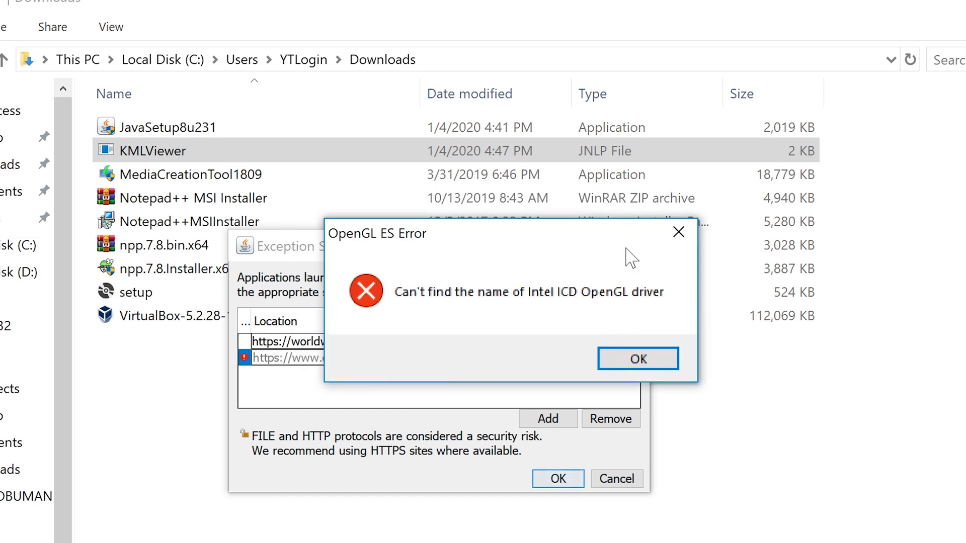
{"action": "left_click", "coordinate": [637, 358]}
{"action": "left_click", "coordinate": [638, 359]}
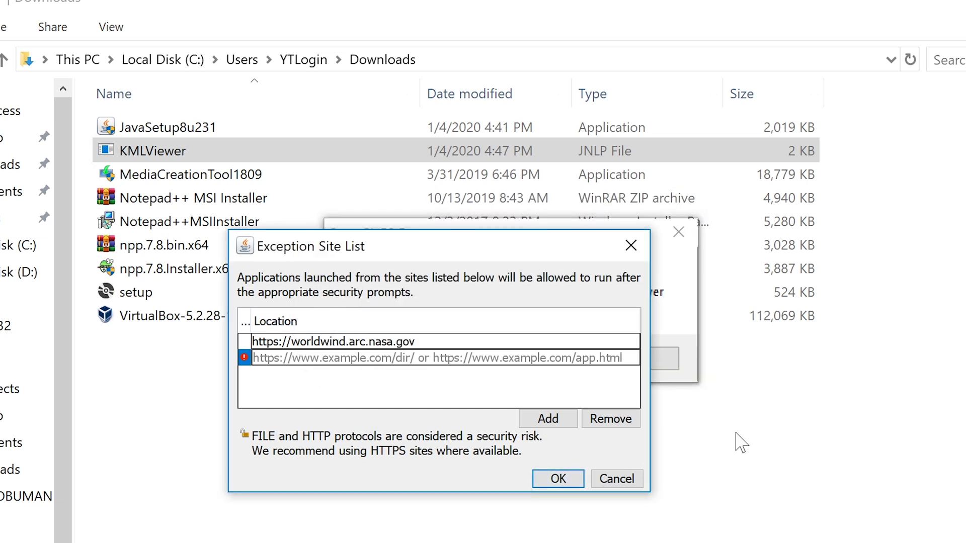
{"action": "left_click", "coordinate": [631, 246]}
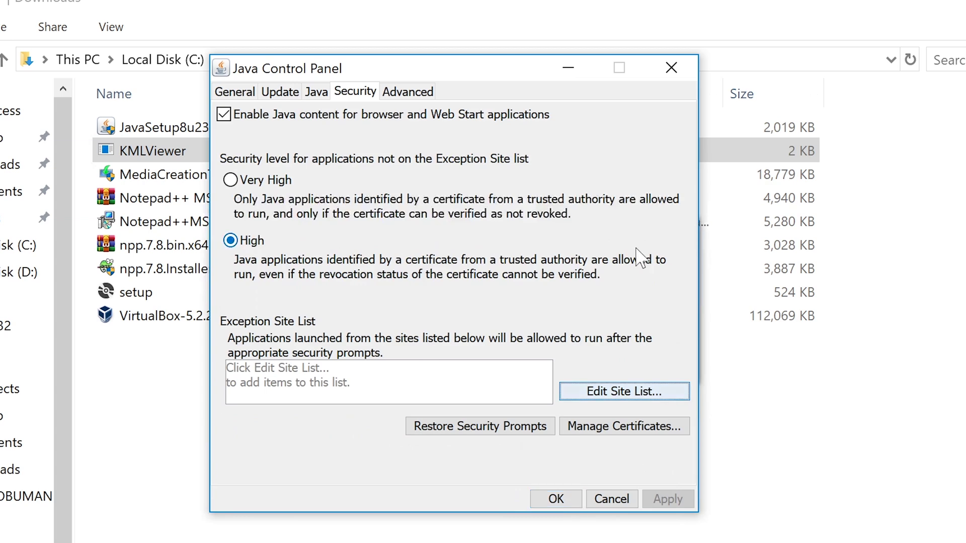
Reopen the Java Cache Viewer from General and select NASA's World Wind KML Viewer (22507 KB)
{"action": "left_click", "coordinate": [238, 91]}
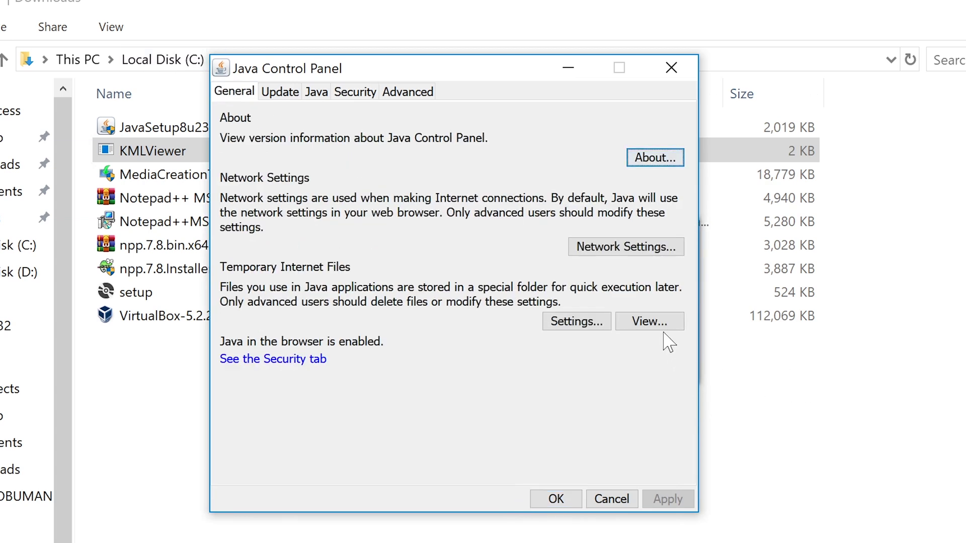
{"action": "left_click", "coordinate": [652, 321]}
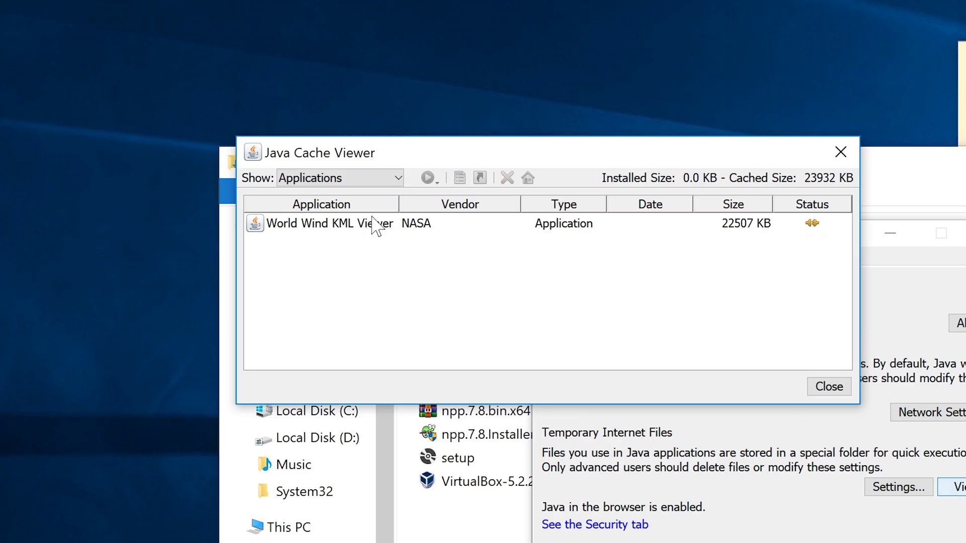
{"action": "left_click", "coordinate": [377, 222]}
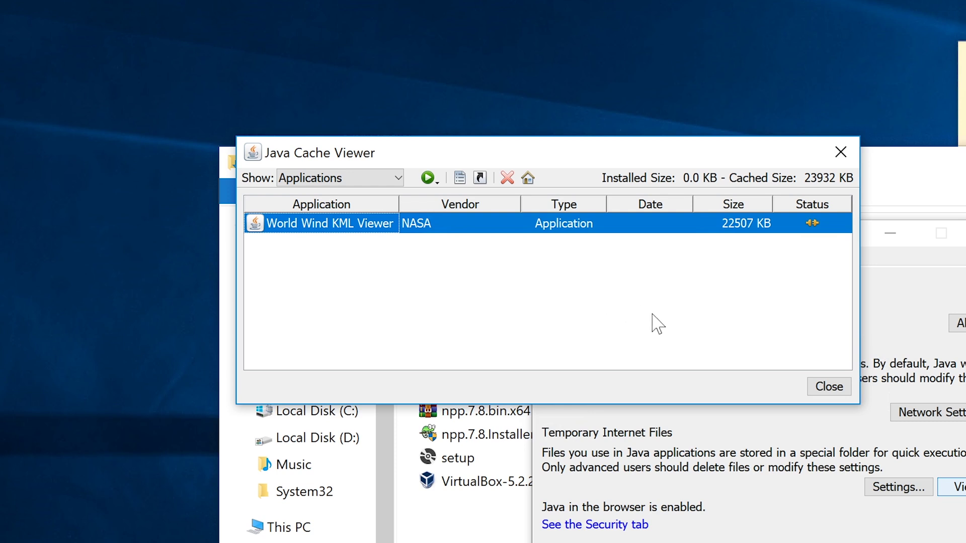